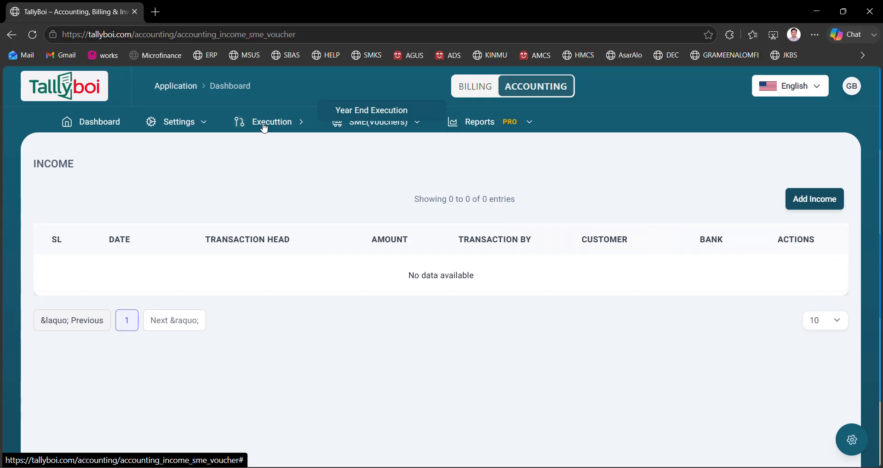
Step: View the Opening Balance page and the Expense voucher list
mouse_move(189, 121)
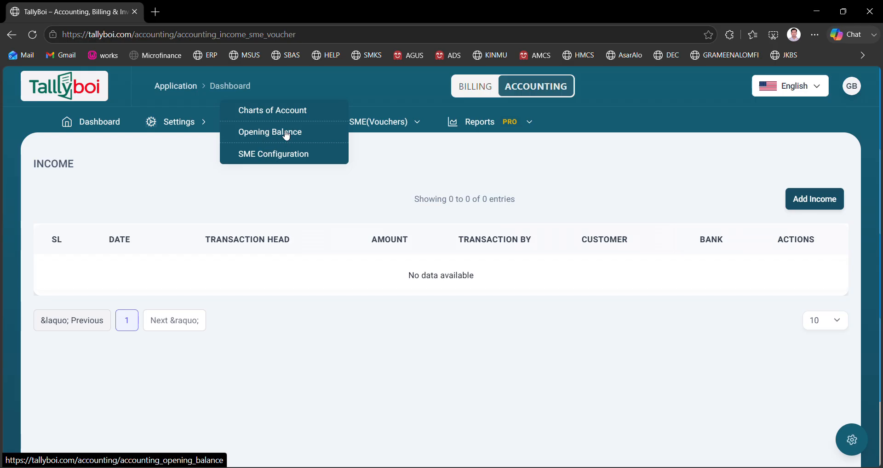
left_click(286, 134)
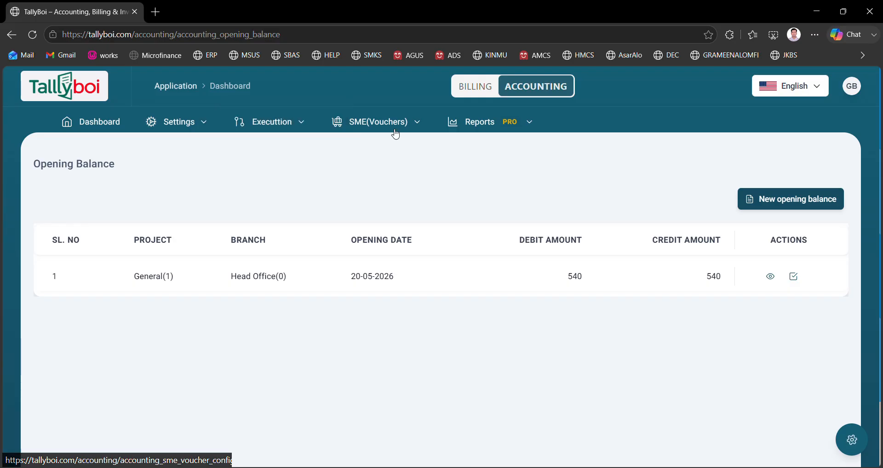
mouse_move(398, 129)
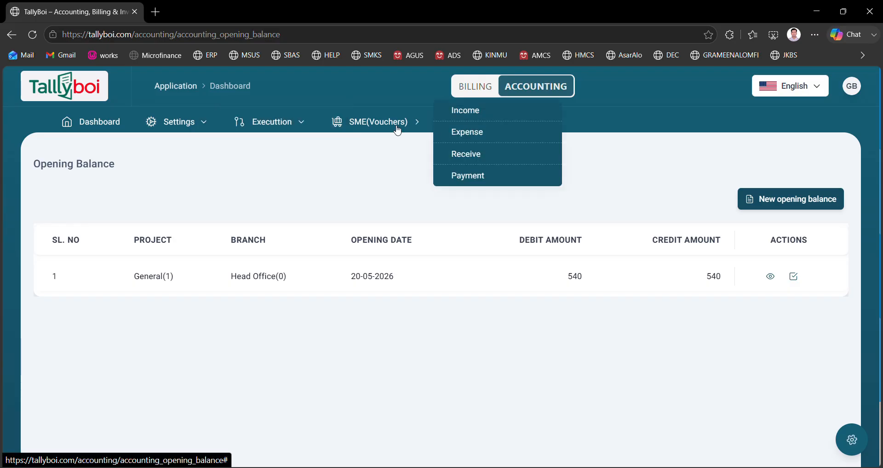
left_click(467, 134)
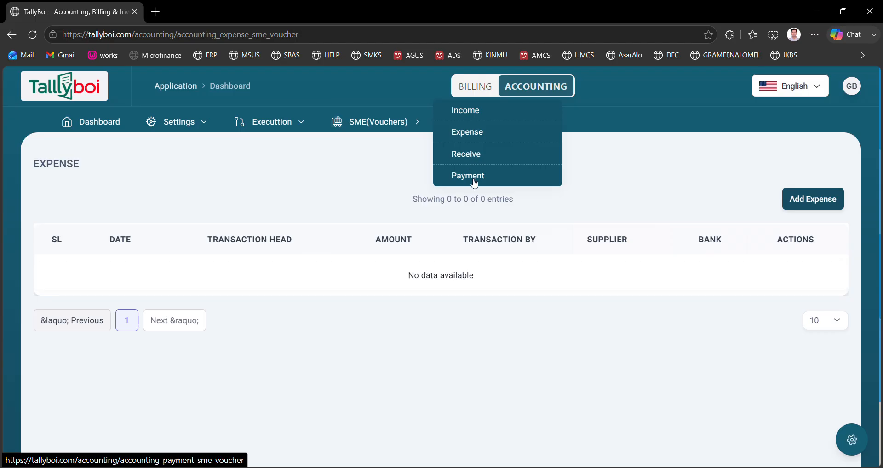
Step: Open a new income voucher form from the Income list and look at the selectable transaction heads
left_click(462, 113)
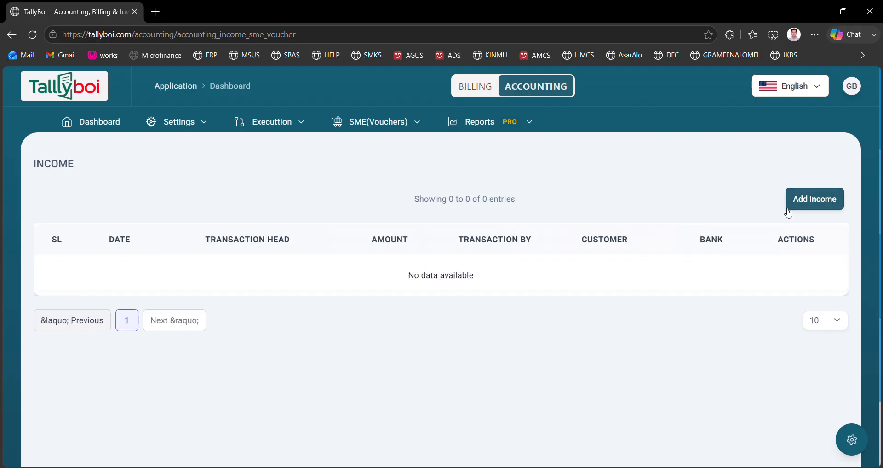
left_click(800, 205)
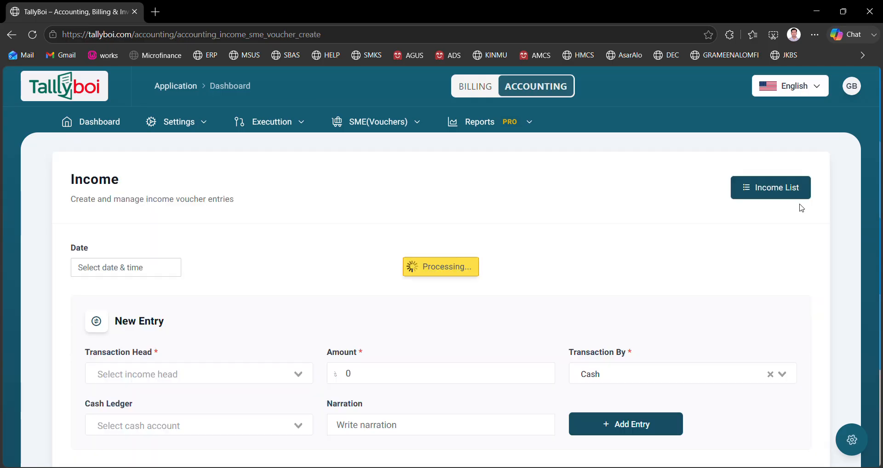
scroll(473, 322, "down", 3)
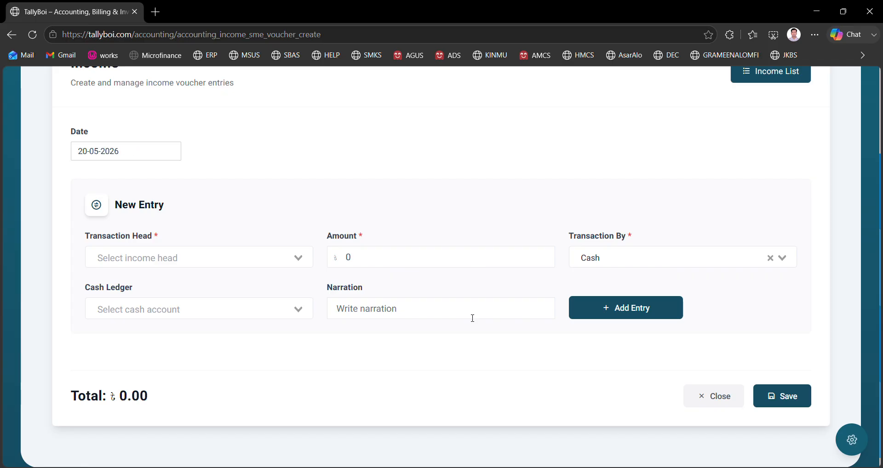
left_click(277, 263)
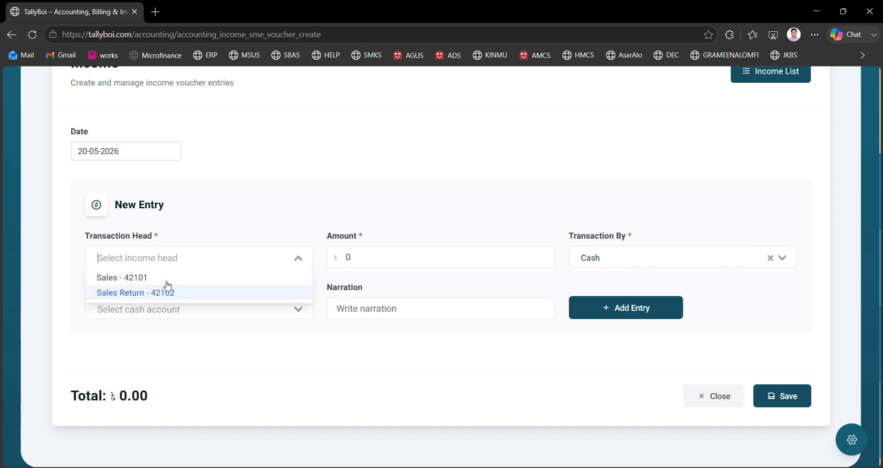
scroll(188, 154, "up", 3)
scroll(184, 154, "down", 1)
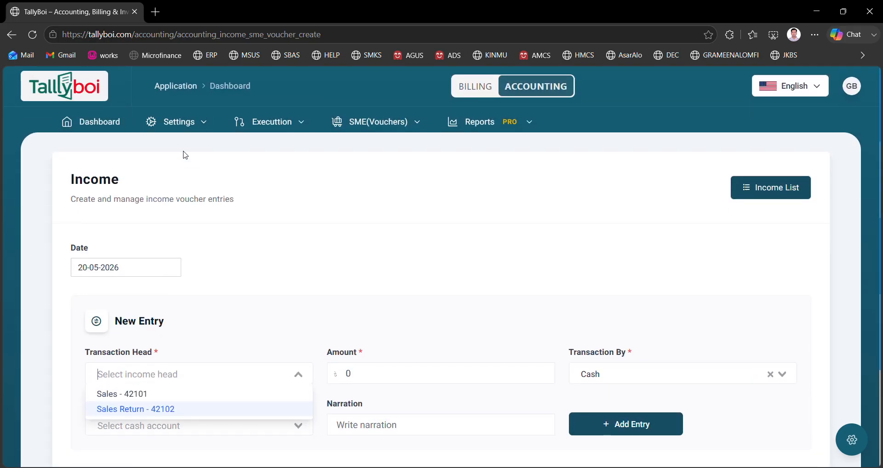
Step: Open the Charts of Account and examine the ledgers under the Income group
mouse_move(187, 123)
left_click(274, 112)
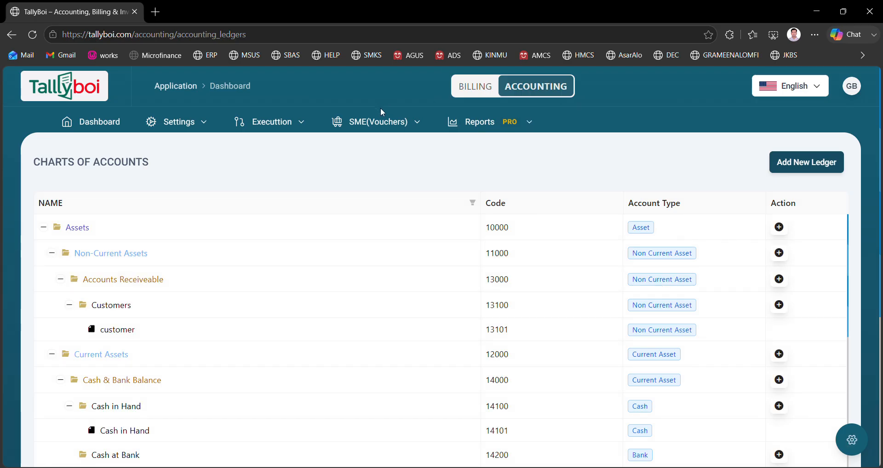
mouse_move(390, 121)
scroll(574, 412, "down", 3)
scroll(574, 412, "down", 12)
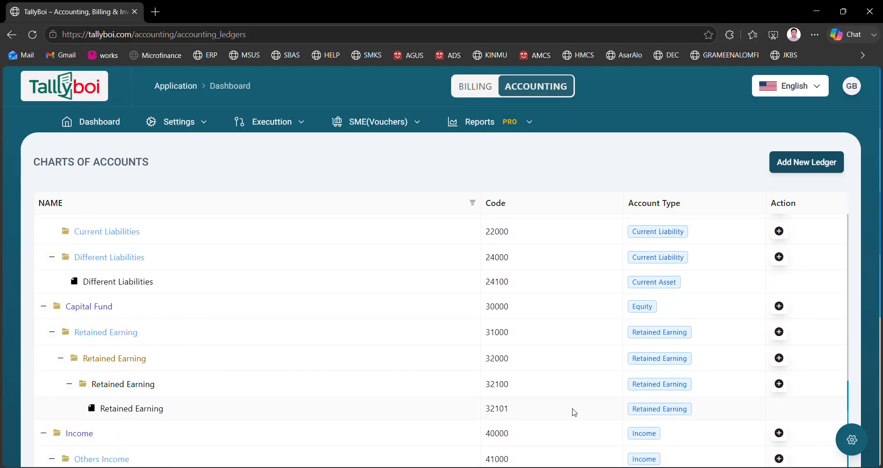
scroll(574, 412, "up", 1)
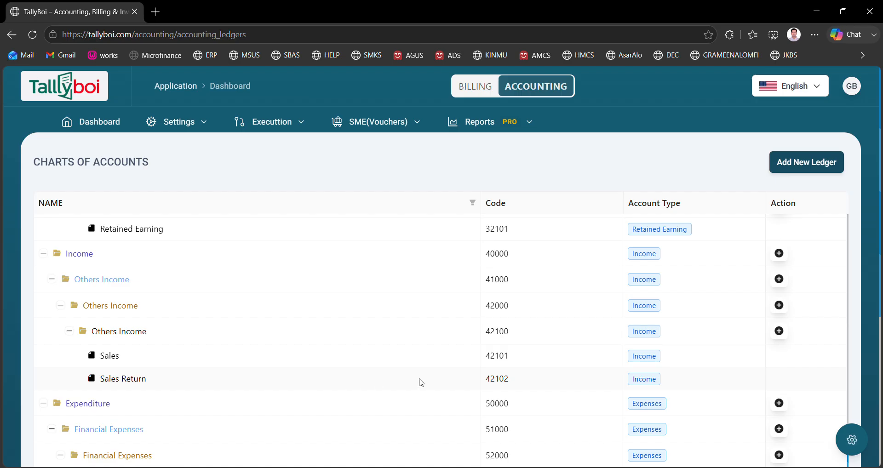
scroll(419, 382, "down", 1)
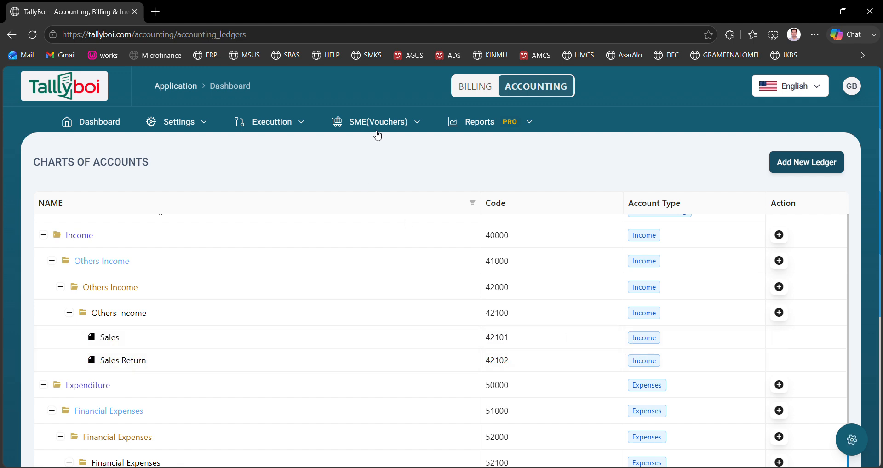
Step: Start a new income voucher and set its transaction head to Sales - 42101
left_click(475, 110)
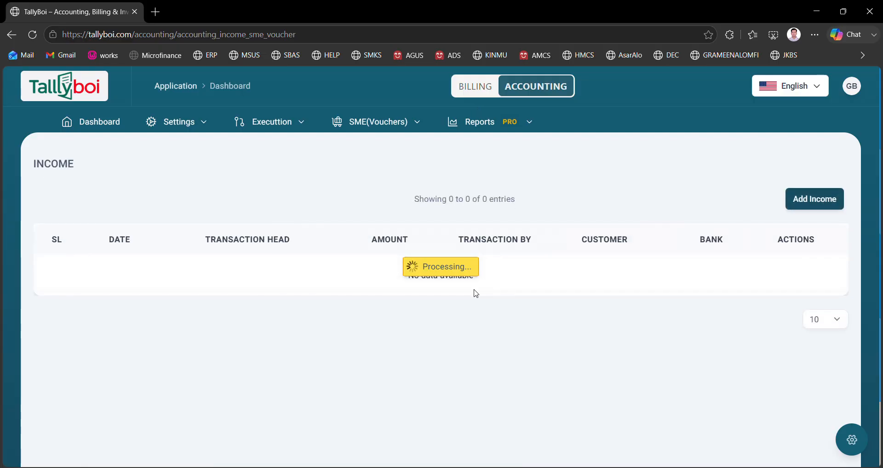
left_click(806, 203)
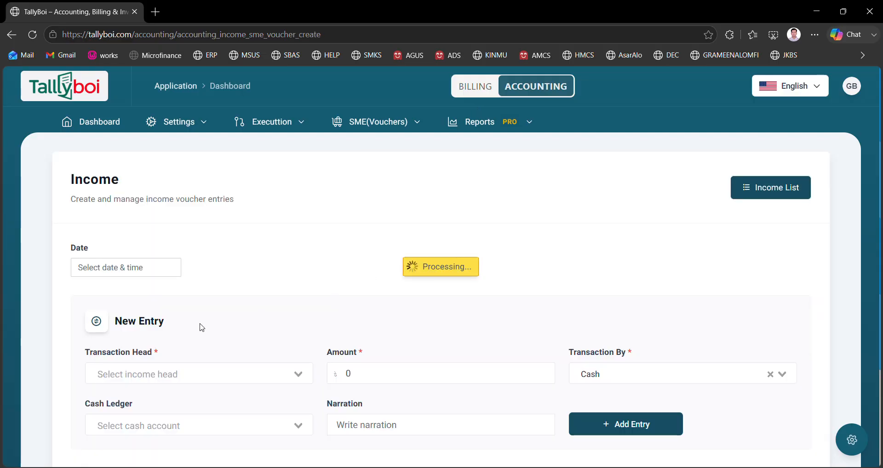
left_click(193, 376)
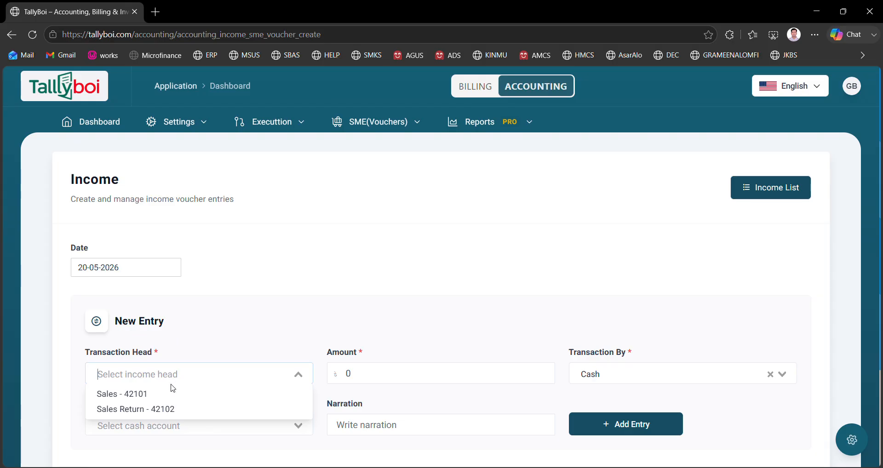
left_click(158, 401)
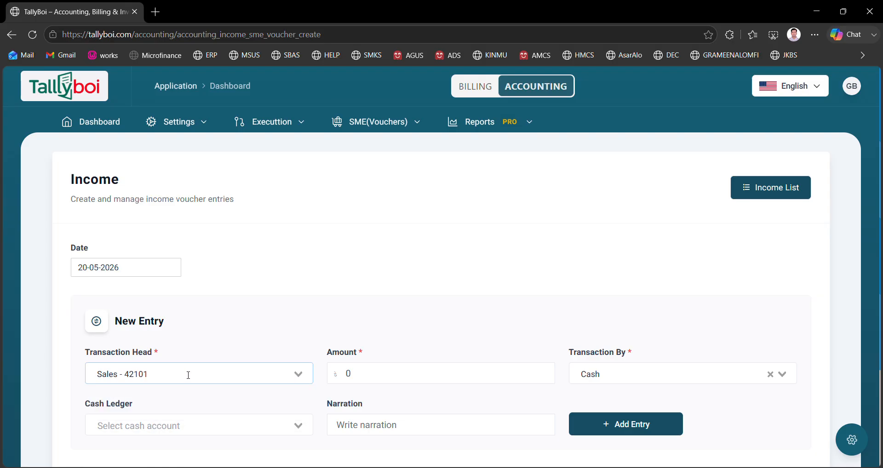
Step: Check which days can be selected for the income voucher's date, without changing it
left_click(130, 270)
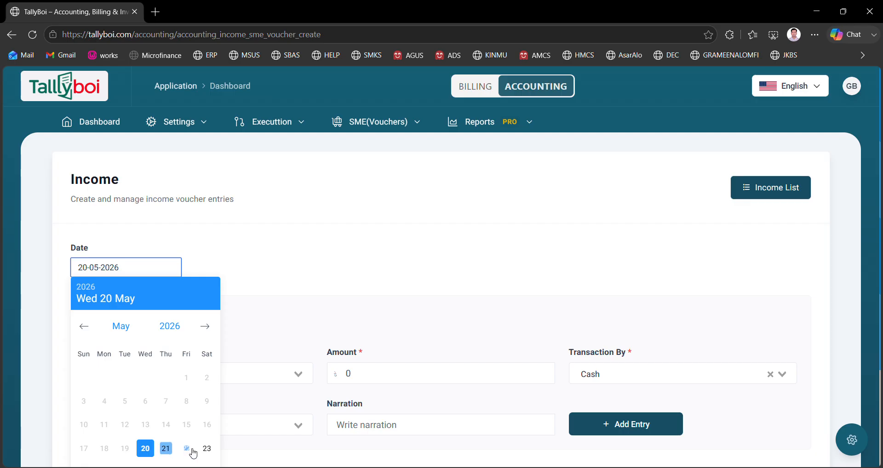
scroll(188, 400, "down", 2)
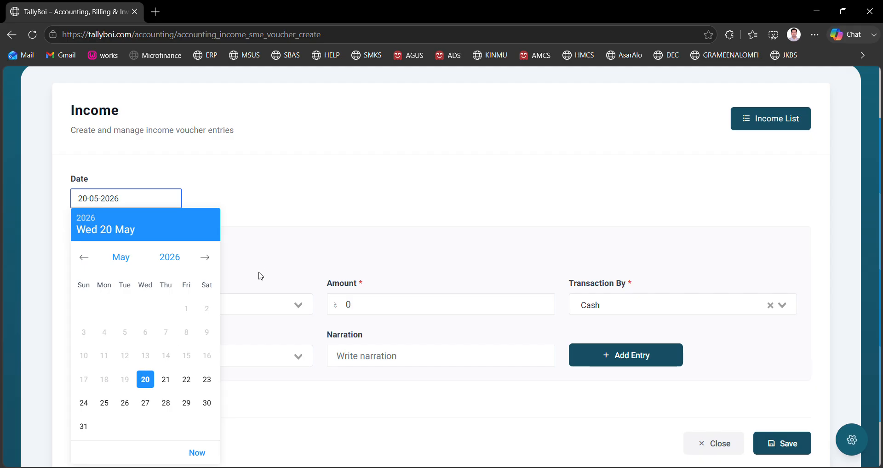
left_click(269, 259)
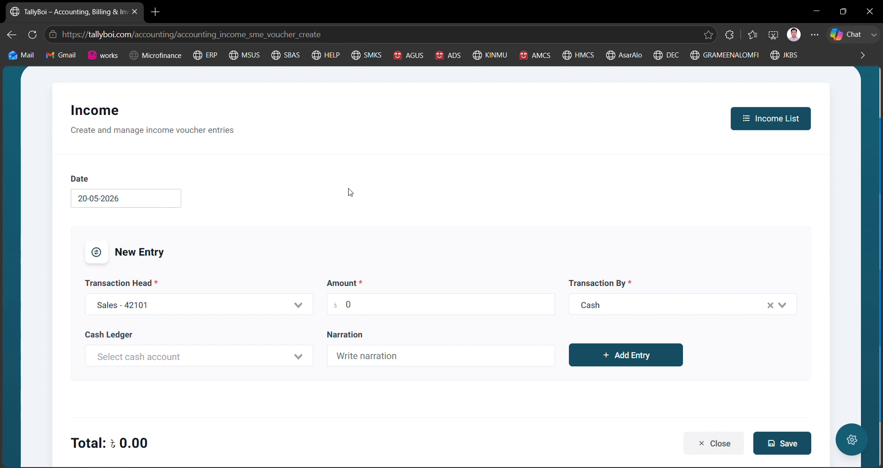
scroll(351, 193, "up", 2)
scroll(350, 193, "down", 3)
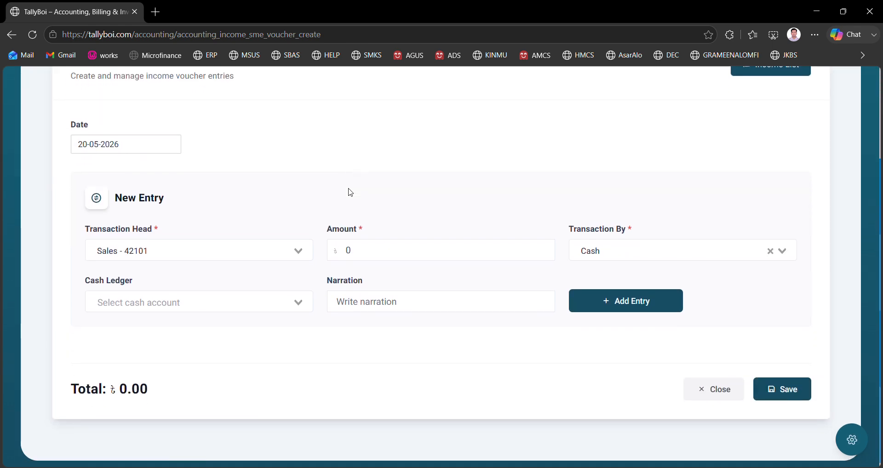
Step: Set the Sales entry's amount to 1 and its cash ledger to Cash in Hand
left_click(365, 250)
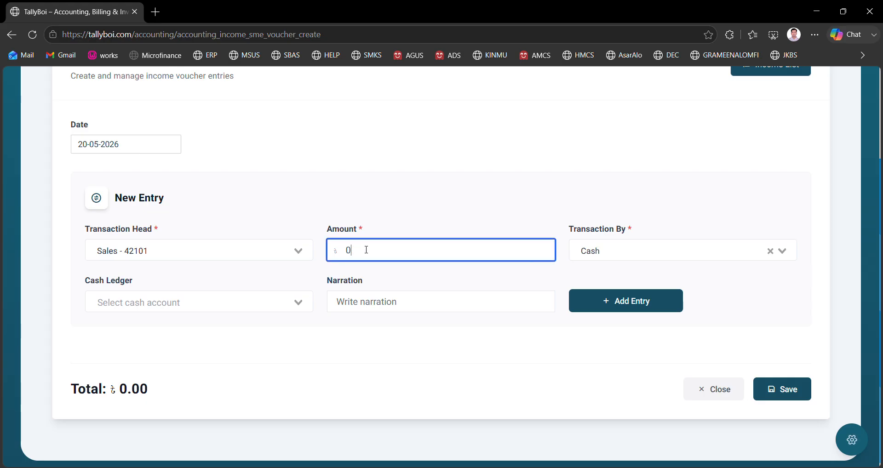
type("1")
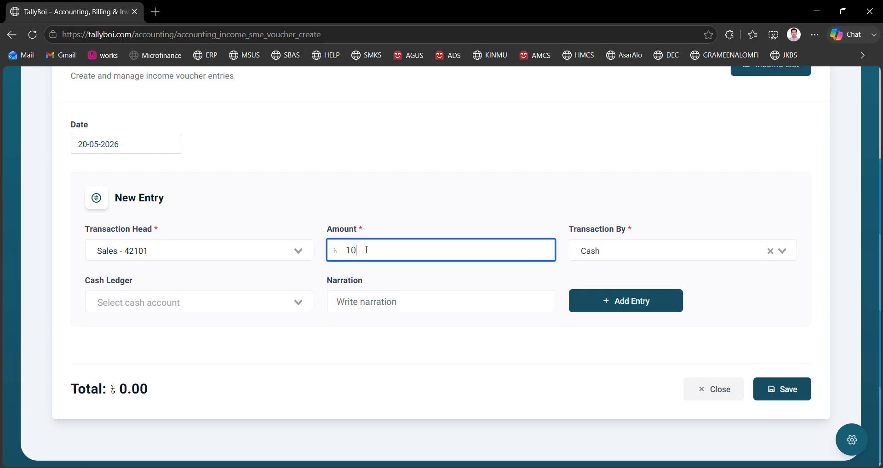
key("Delete")
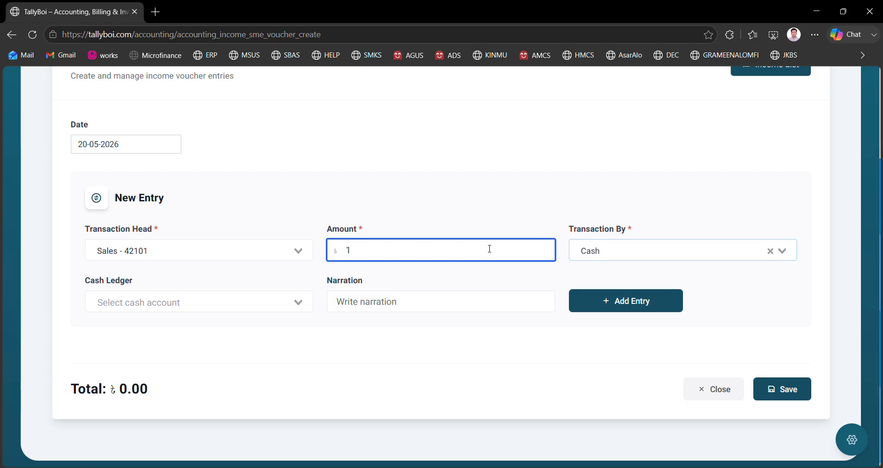
left_click(232, 295)
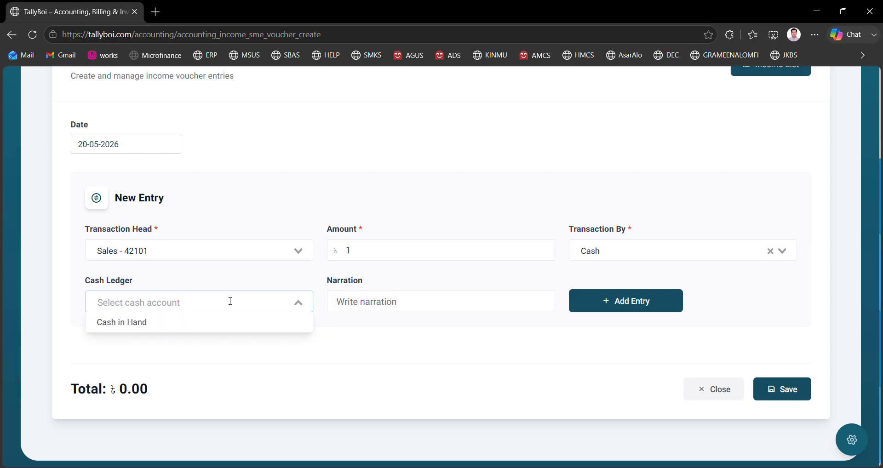
left_click(228, 323)
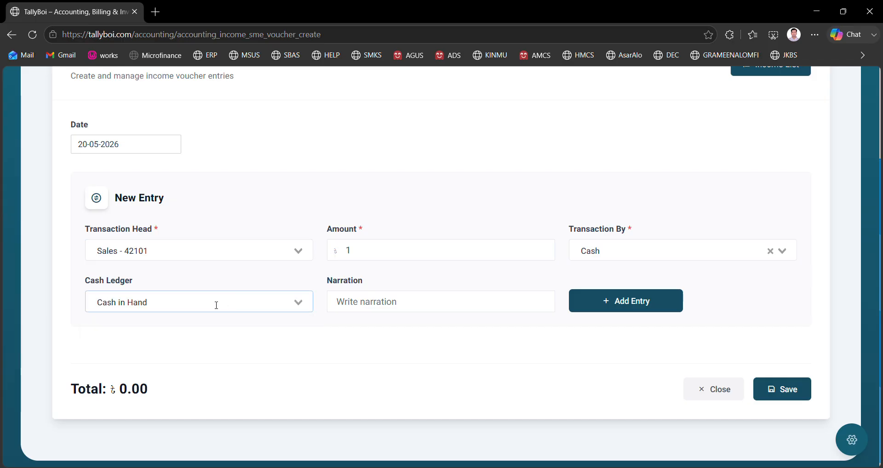
Step: Enter the narration "sales" and add the Sales entry to the voucher
left_click(361, 300)
type("sales")
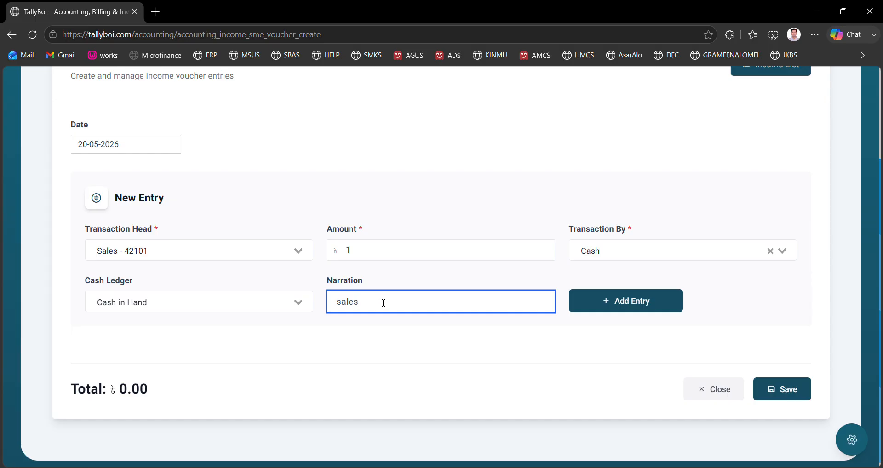
left_click(619, 302)
scroll(526, 430, "down", 2)
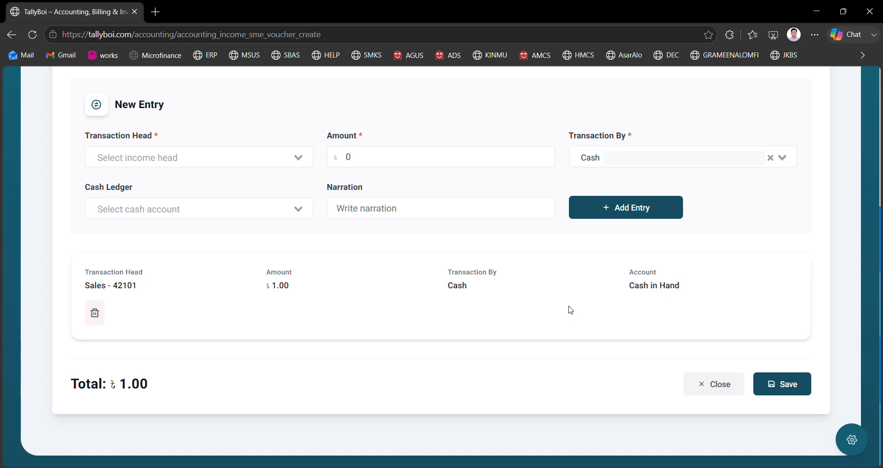
Step: Fill in a second entry with transaction head Sales Return - 42102 and amount 1
scroll(570, 309, "up", 1)
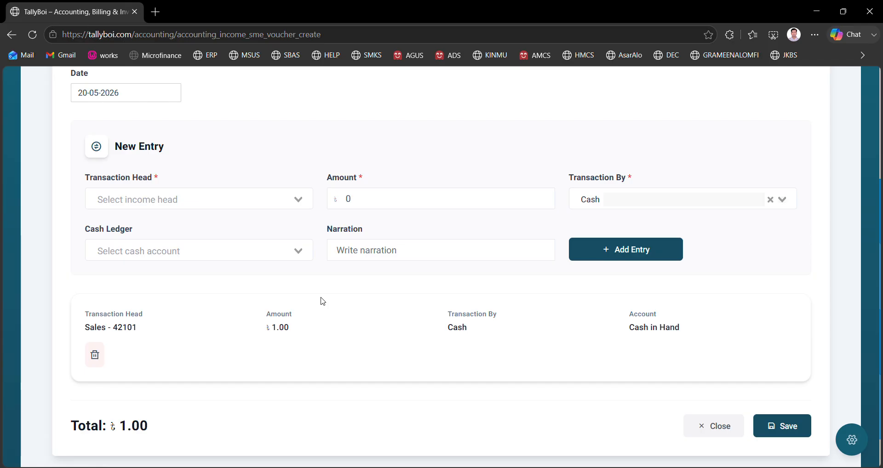
left_click(211, 199)
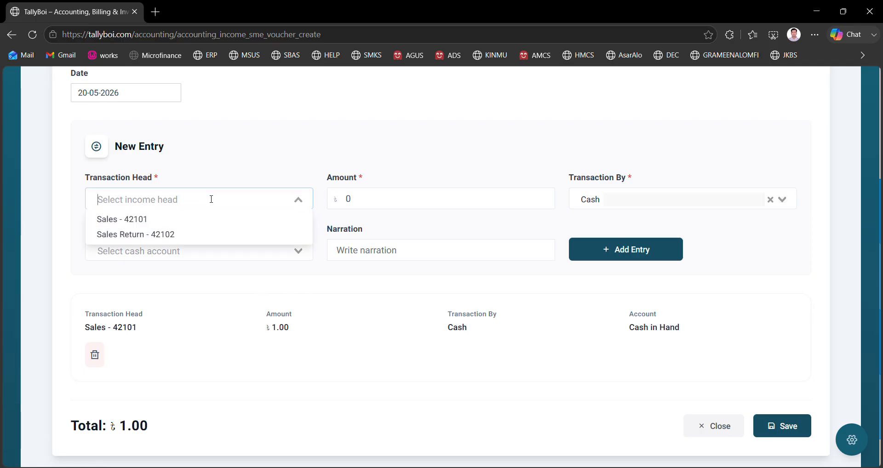
left_click(207, 237)
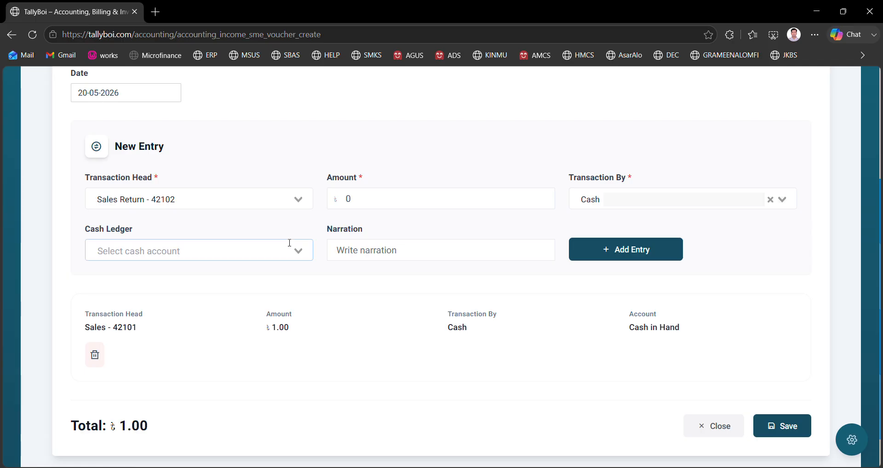
left_click(406, 192)
key("BackSpace")
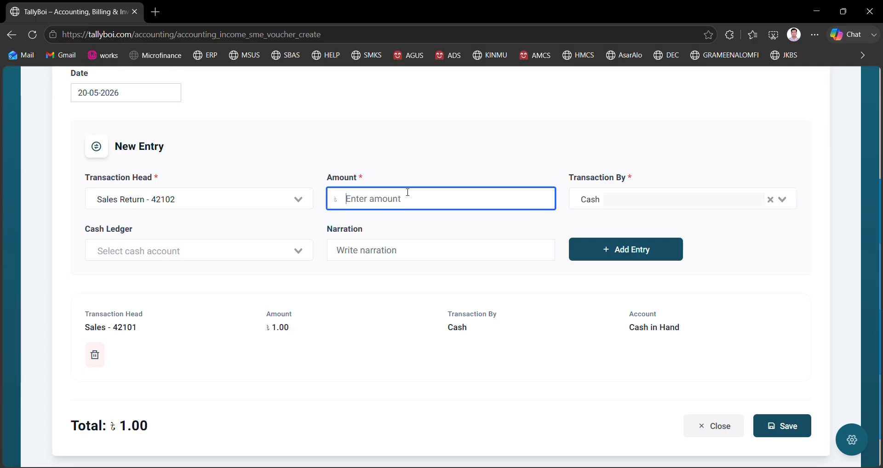
type("1")
Step: Set the Sales Return entry's cash ledger to Cash in Hand, enter the narration "return" and add the entry to the voucher
left_click(179, 252)
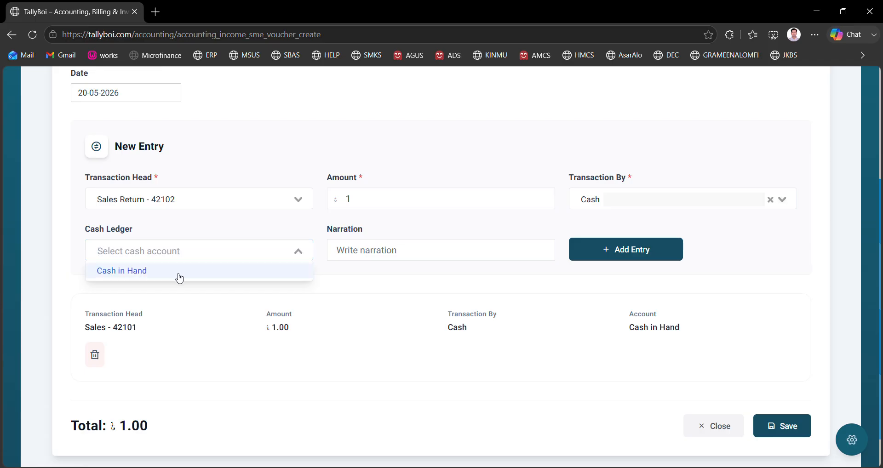
left_click(179, 278)
left_click(363, 251)
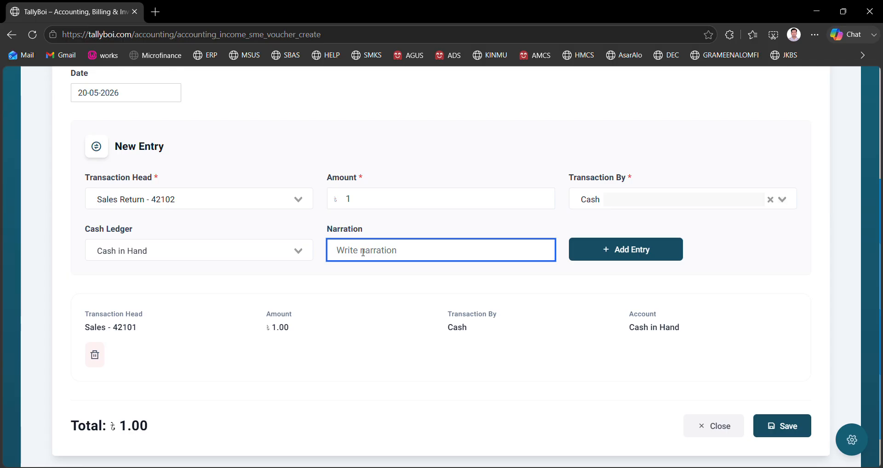
type("reture")
key("BackSpace")
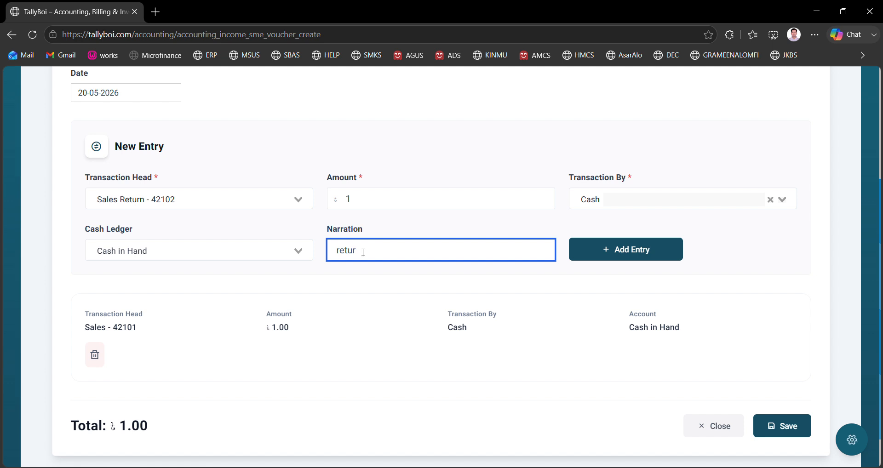
type("n")
left_click(594, 259)
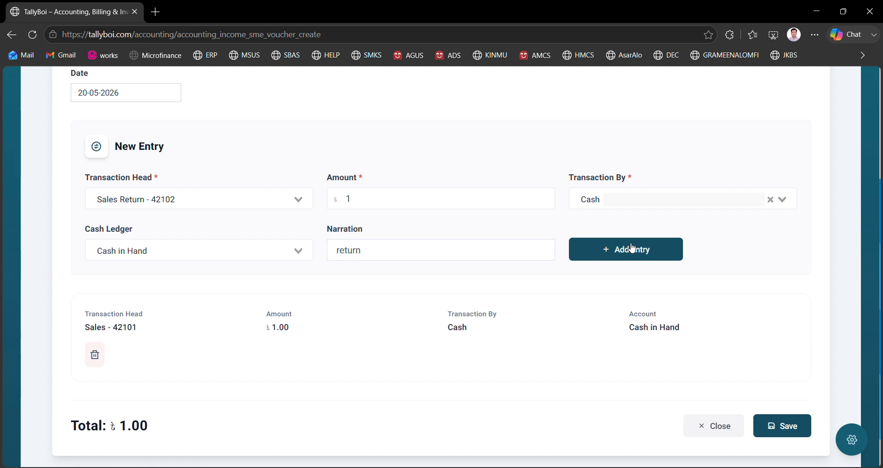
Step: Review the two entries and the total, and save the income voucher
scroll(593, 271, "down", 2)
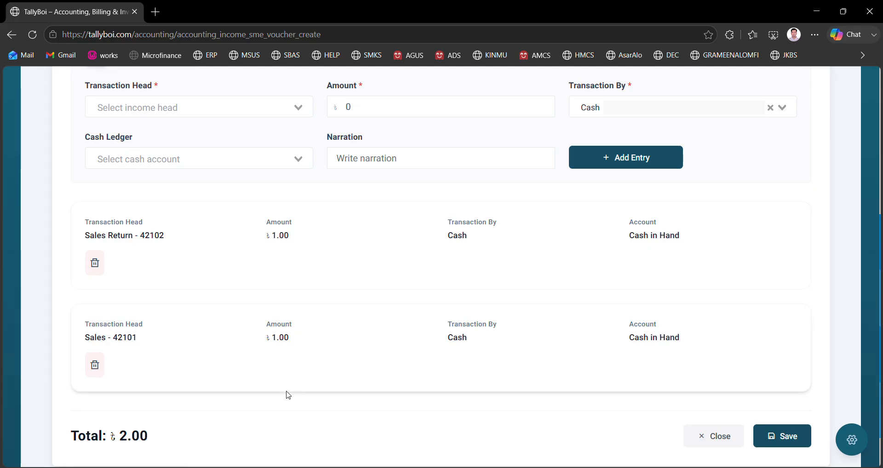
scroll(286, 395, "down", 1)
left_click_drag(147, 385, 100, 386)
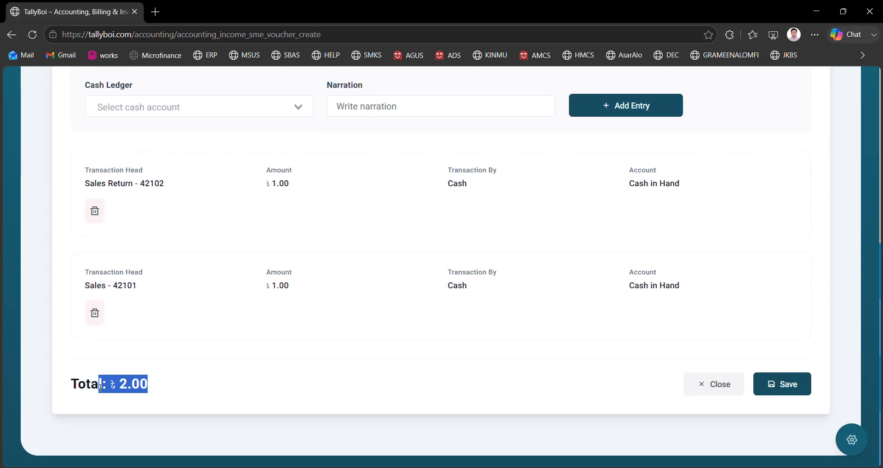
left_click(781, 392)
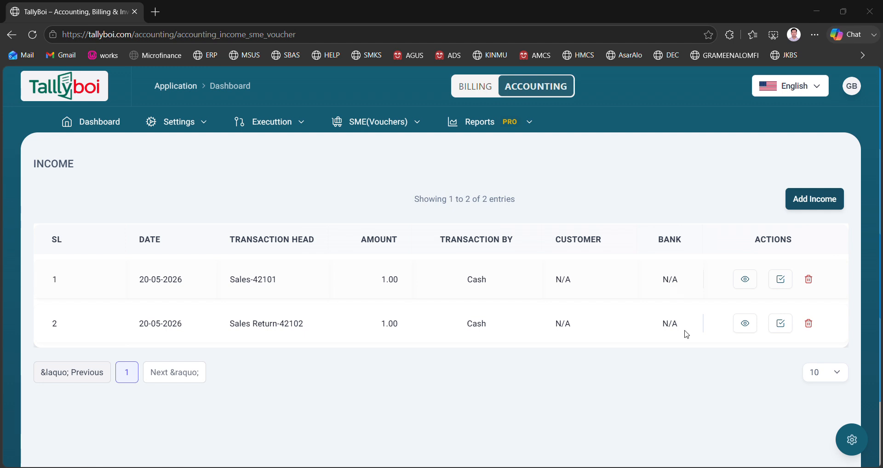
Step: Open the Sales Return income voucher for editing, check its details and close it without changes
left_click(778, 327)
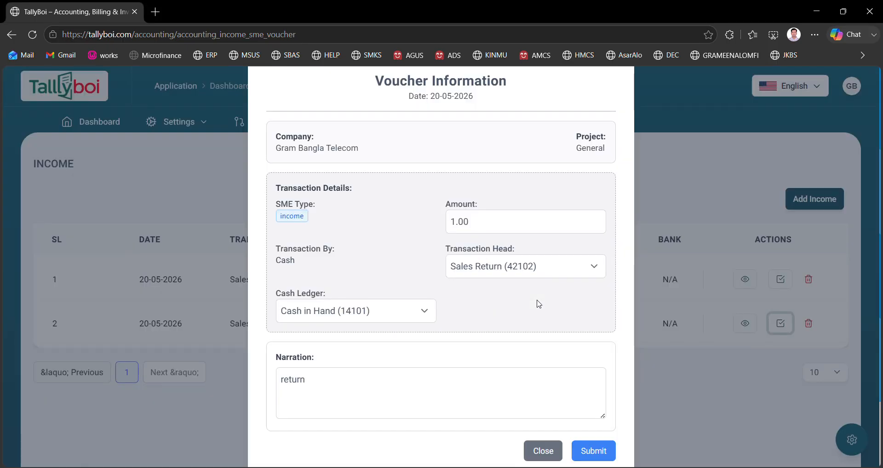
left_click(454, 225)
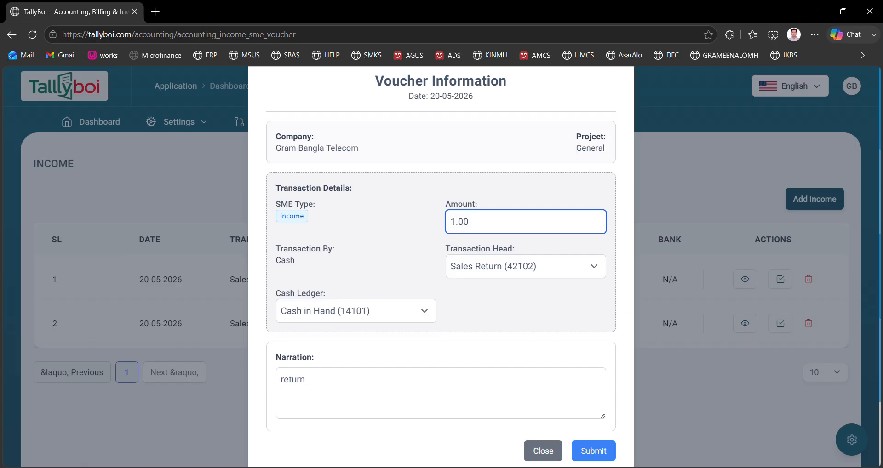
left_click(545, 454)
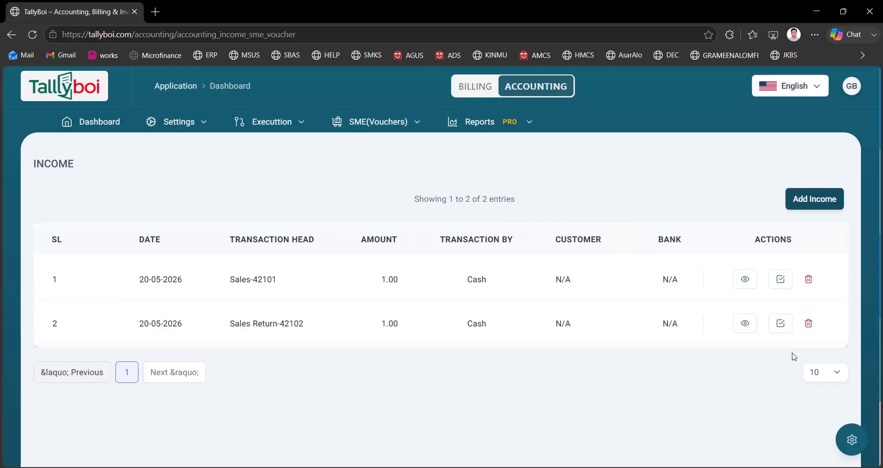
Step: Delete the Sales Return and Sales vouchers from the income list
left_click(808, 324)
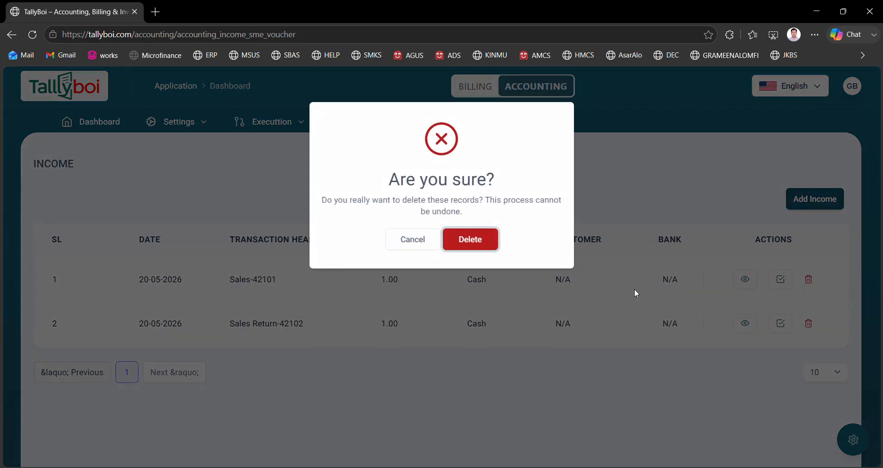
left_click(470, 239)
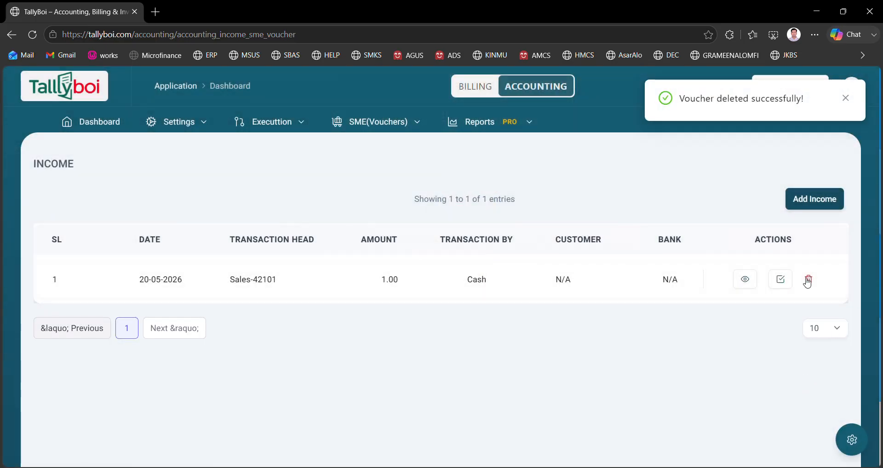
left_click(807, 280)
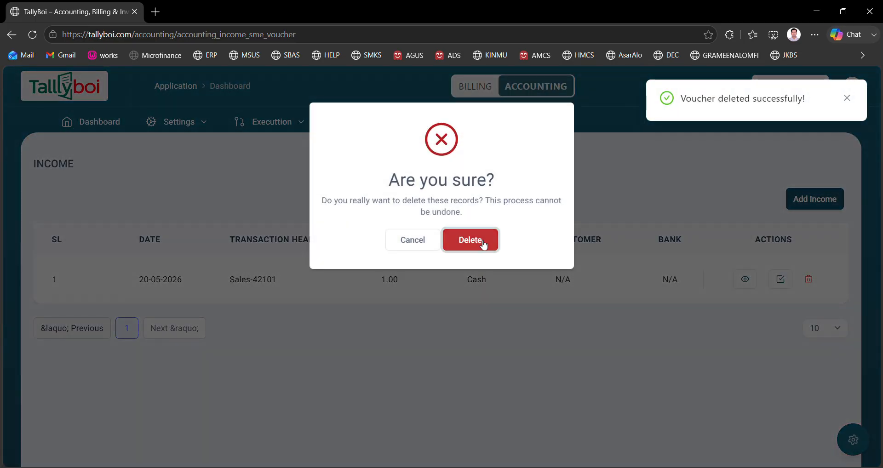
left_click(482, 243)
Step: View the SME expense, receive and payment voucher lists in turn
mouse_move(382, 131)
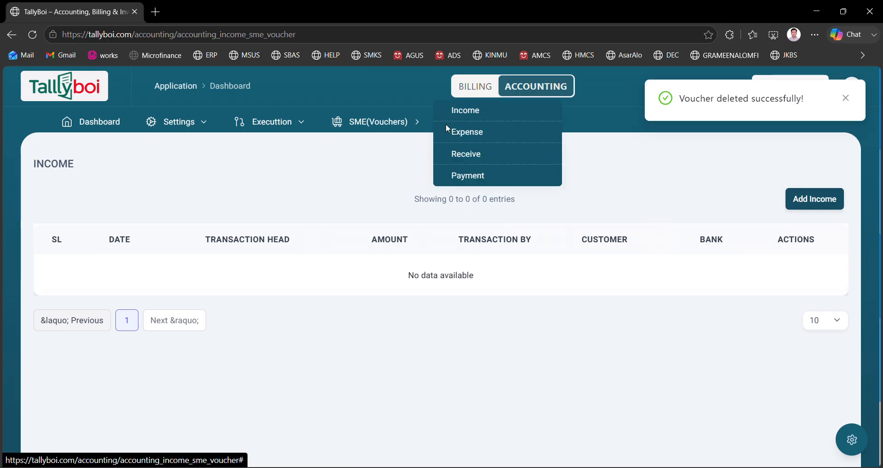
left_click(466, 133)
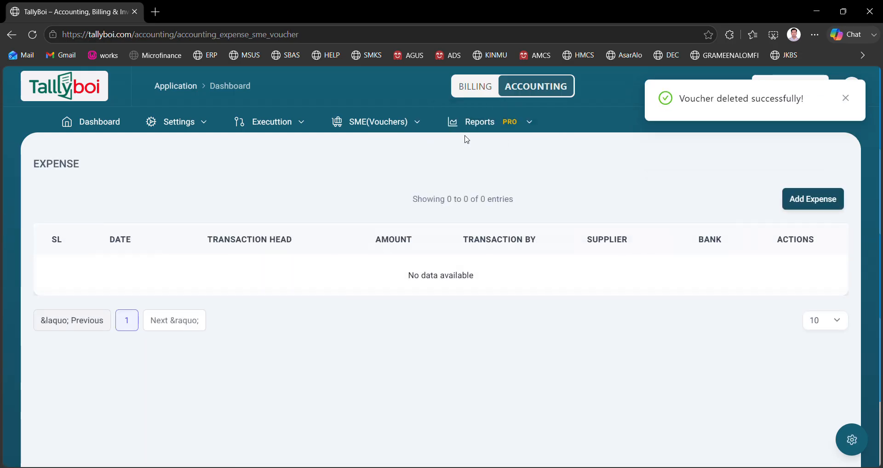
mouse_move(388, 128)
mouse_move(416, 125)
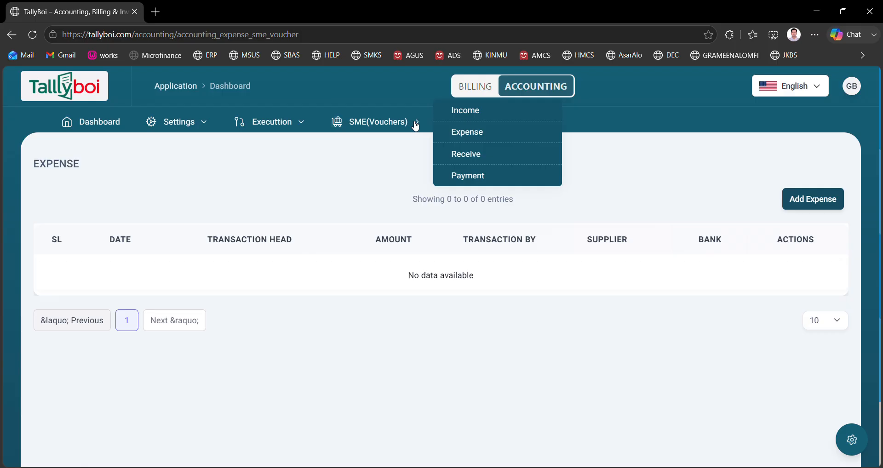
left_click(467, 157)
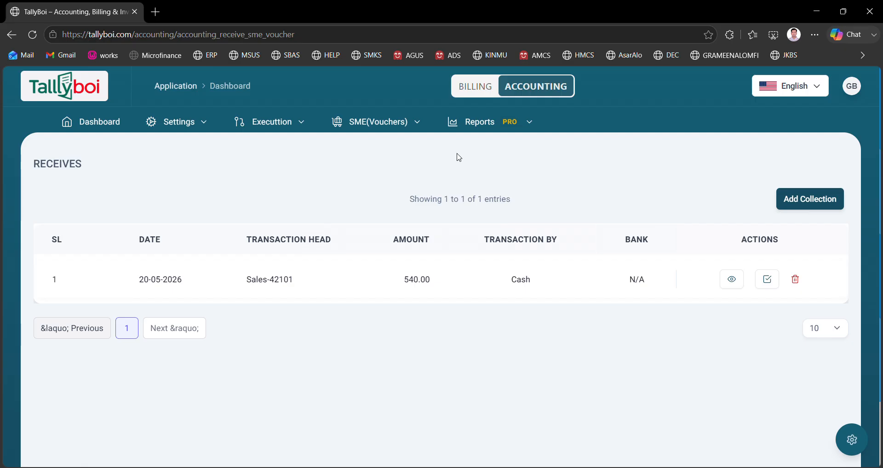
mouse_move(407, 126)
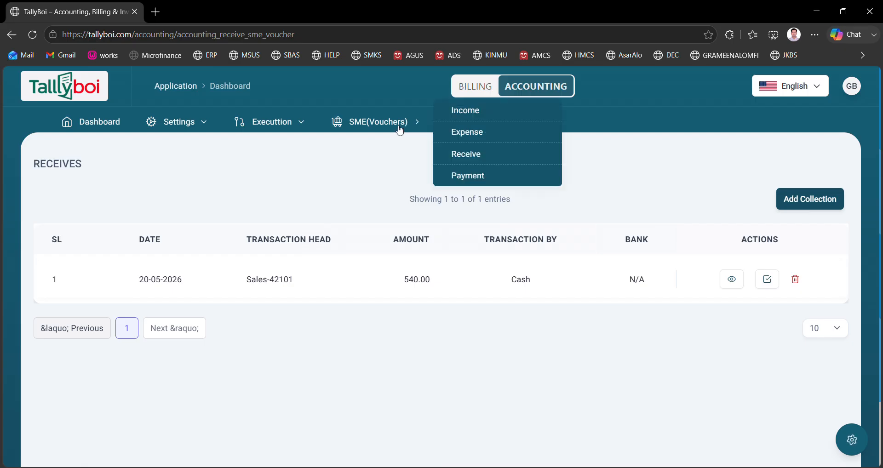
left_click(474, 179)
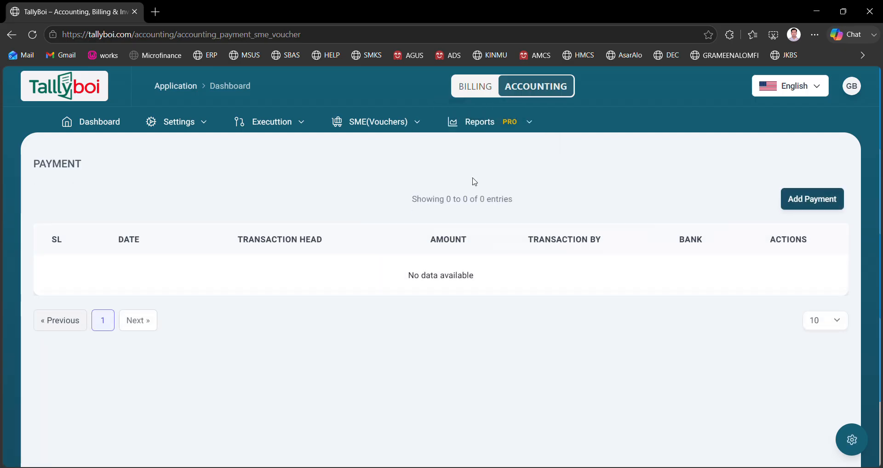
Step: Open a new payment voucher, check its available transaction heads and return to the payment list without saving
left_click(791, 198)
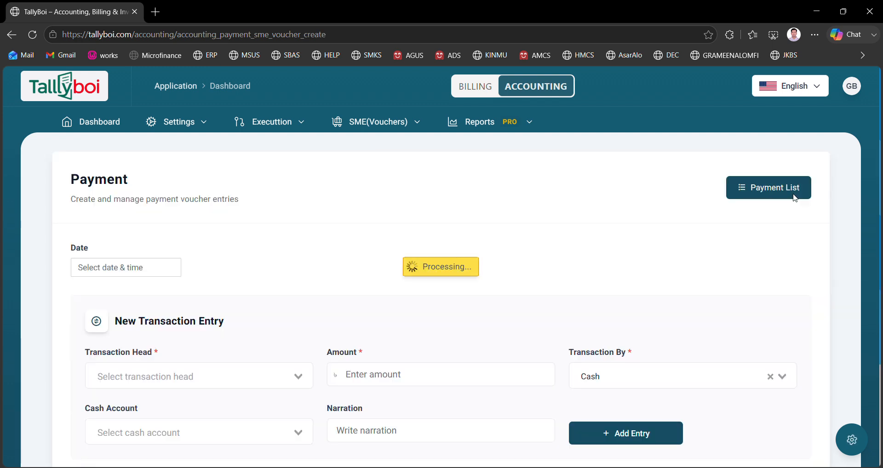
scroll(597, 239, "down", 2)
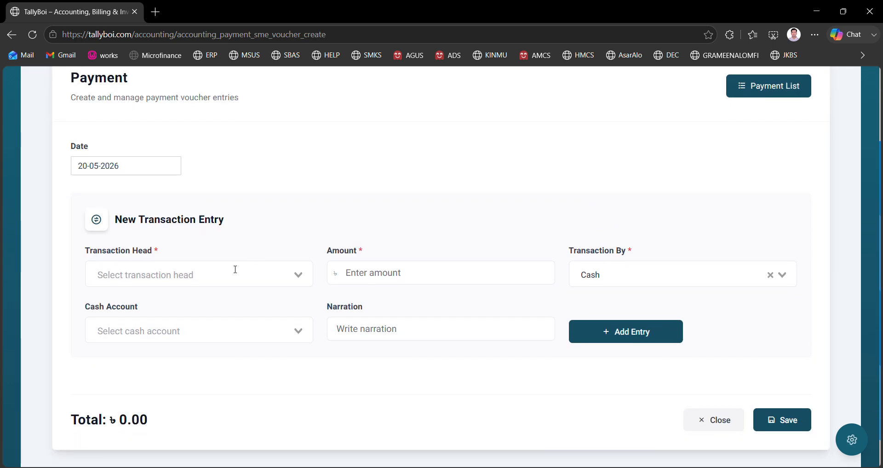
left_click(212, 283)
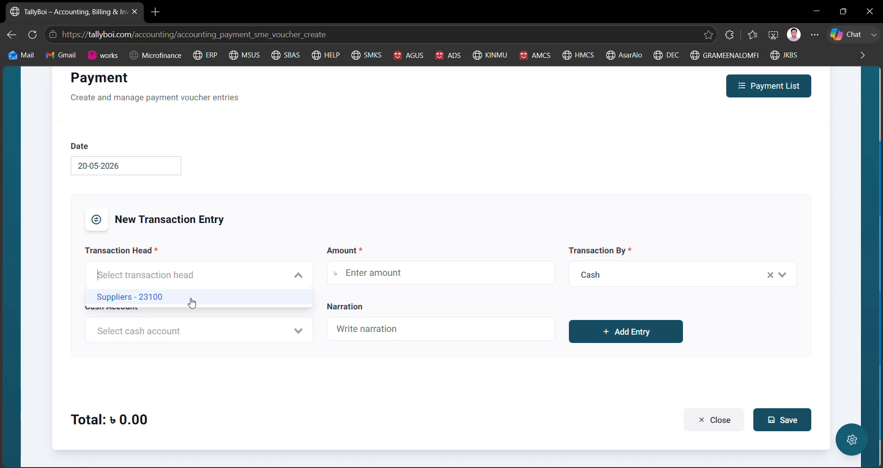
scroll(360, 238, "up", 2)
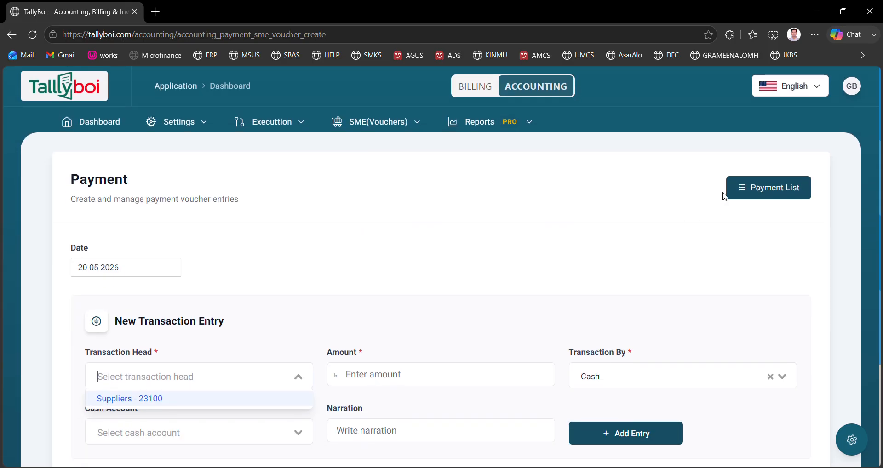
left_click(769, 188)
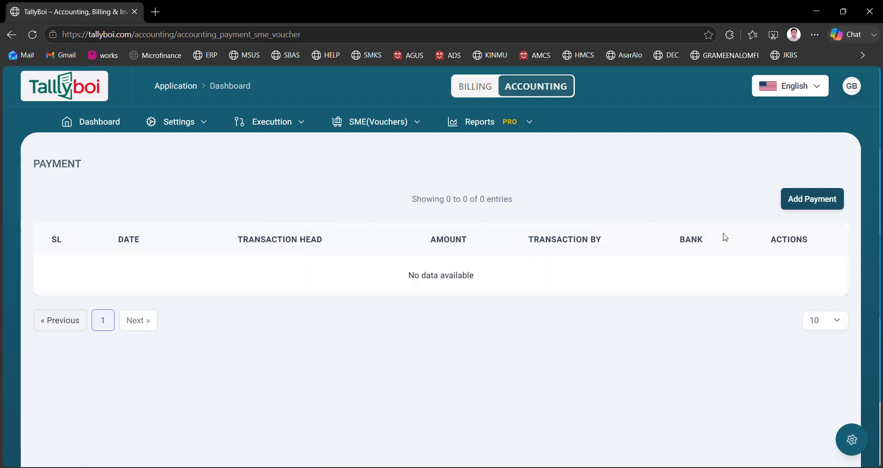
Step: Show the receive vouchers list and open its new collection form
mouse_move(395, 121)
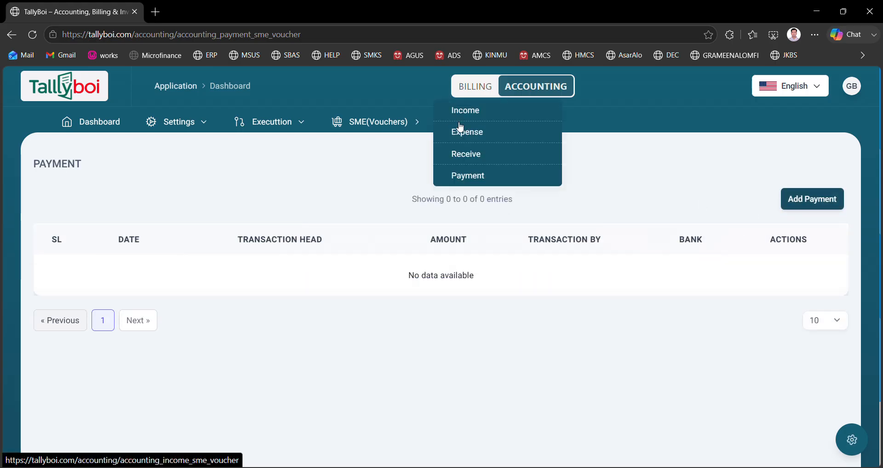
left_click(470, 155)
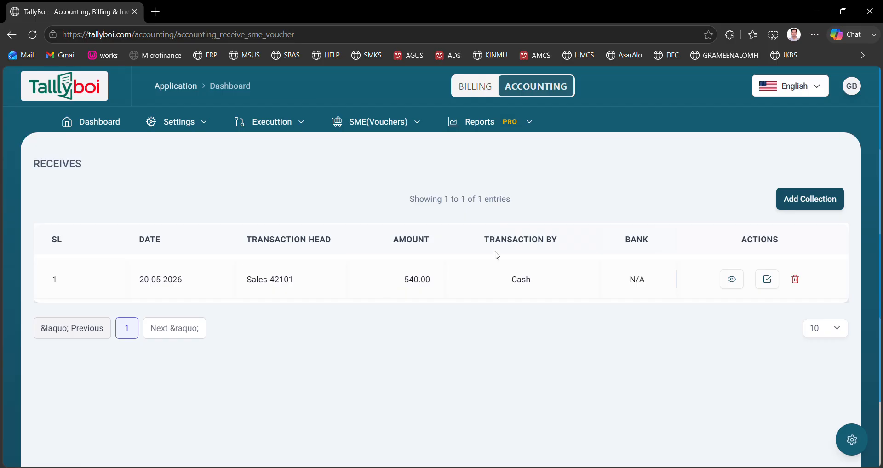
left_click(778, 201)
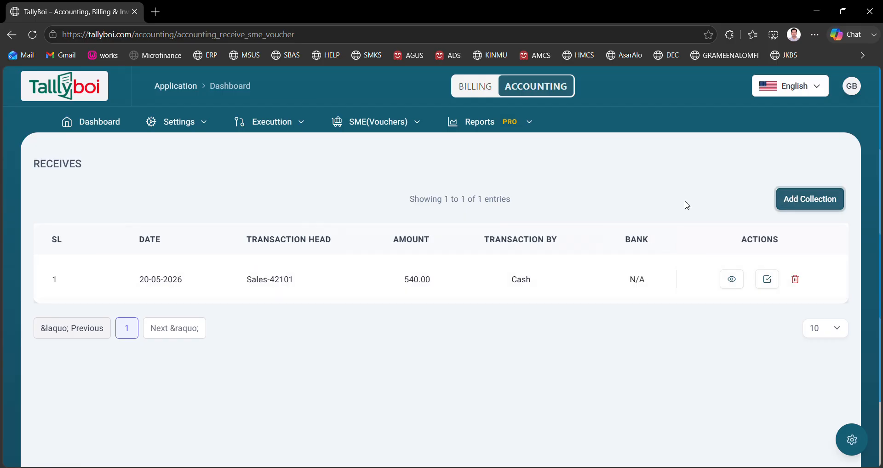
mouse_move(400, 120)
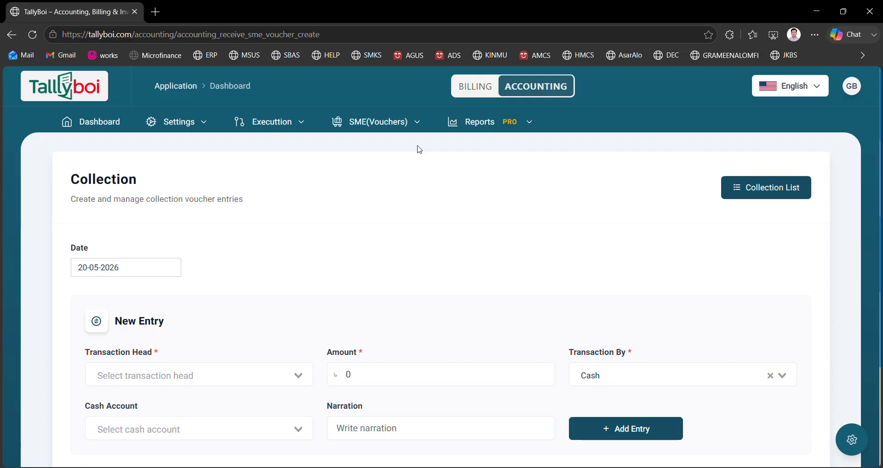
Step: Open the Ledger Report and choose the ledger Cash in Hand (14101)
mouse_move(490, 120)
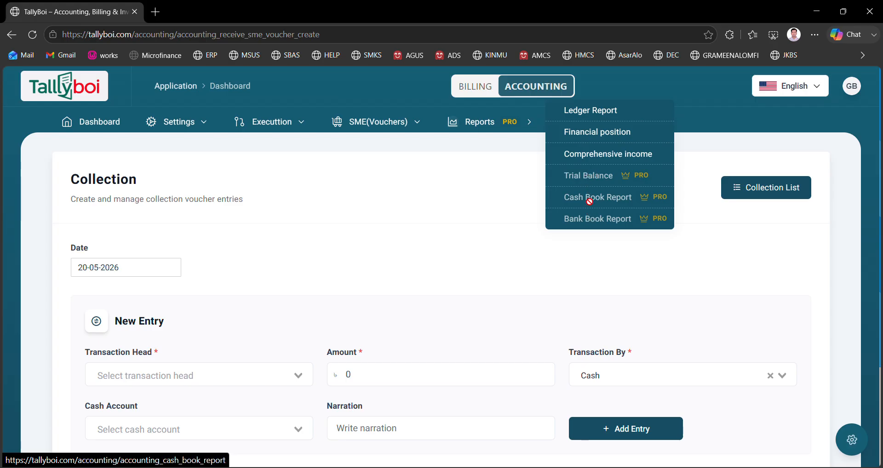
left_click(587, 111)
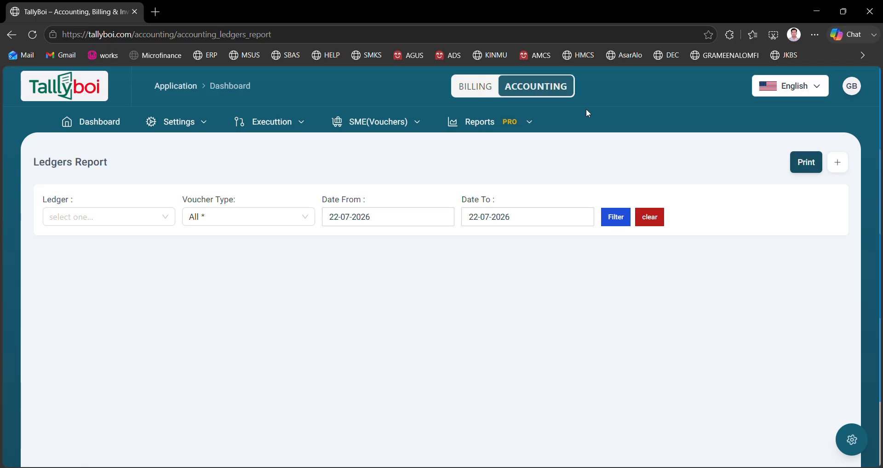
left_click(140, 217)
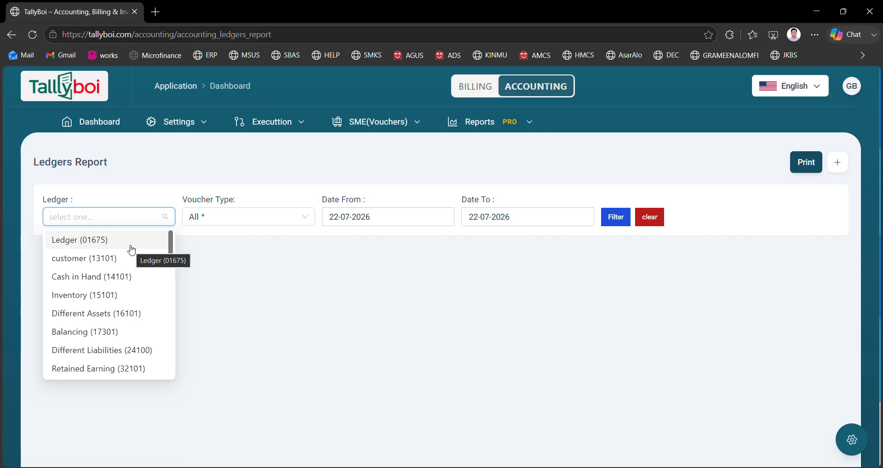
left_click(125, 277)
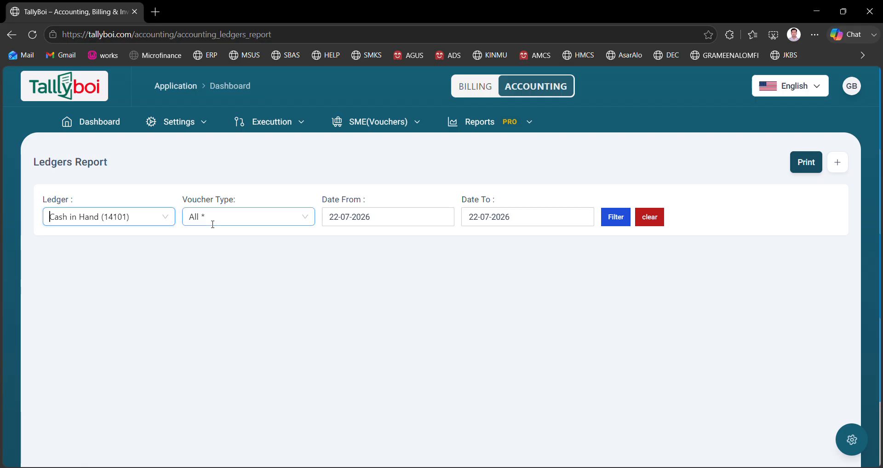
Step: Set the report's start date to 20-05-2026 and generate the Cash in Hand ledger report
left_click(350, 217)
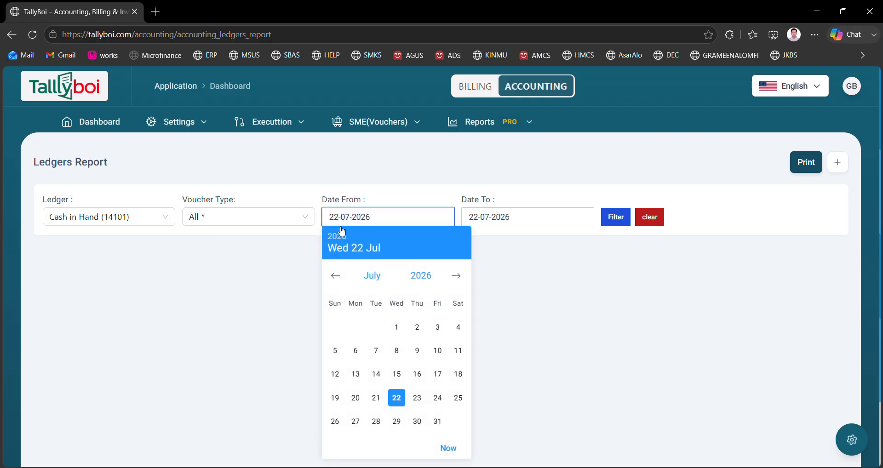
left_click(335, 276)
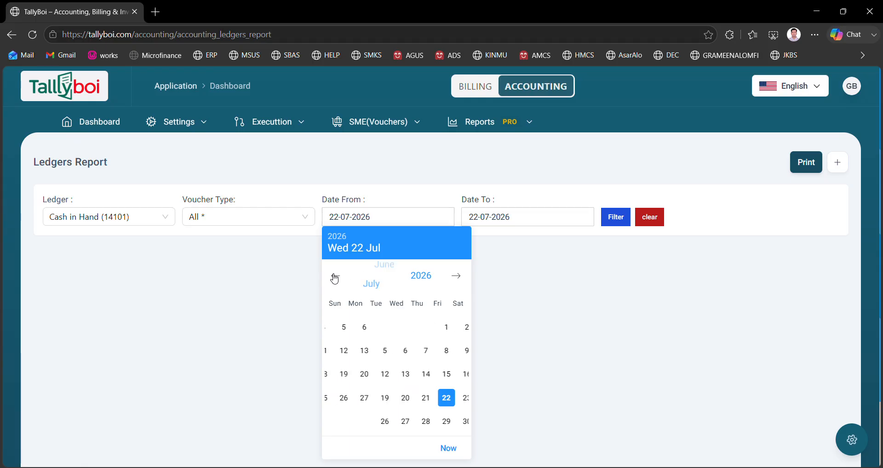
left_click(334, 276)
left_click(335, 276)
left_click(334, 275)
left_click(334, 276)
left_click(334, 276)
left_click(334, 276)
left_click(334, 276)
left_click(334, 276)
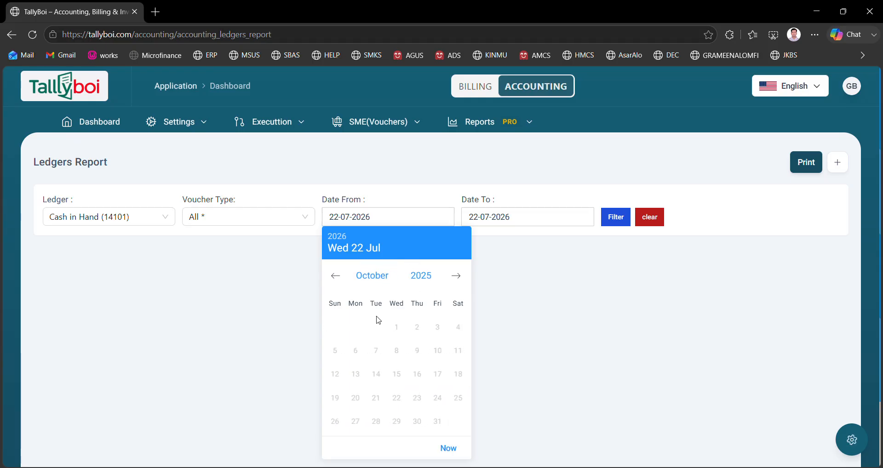
left_click(453, 283)
left_click(453, 284)
left_click(452, 283)
left_click(452, 283)
left_click(453, 283)
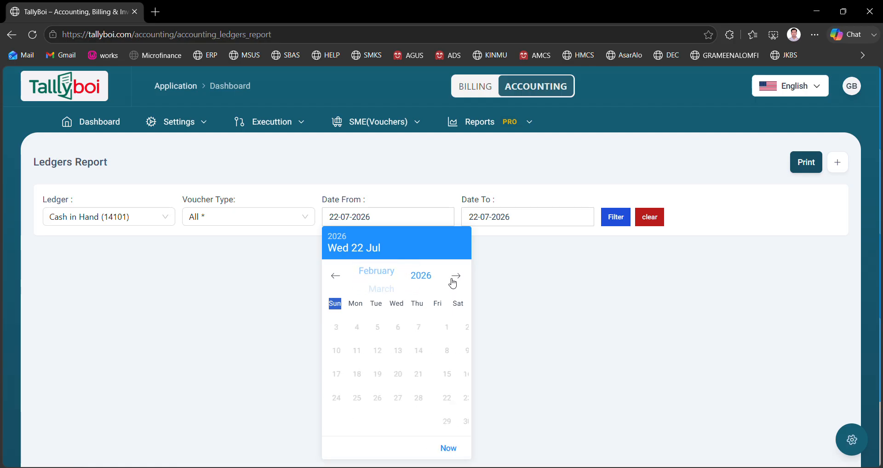
left_click(452, 283)
left_click(453, 284)
left_click(452, 283)
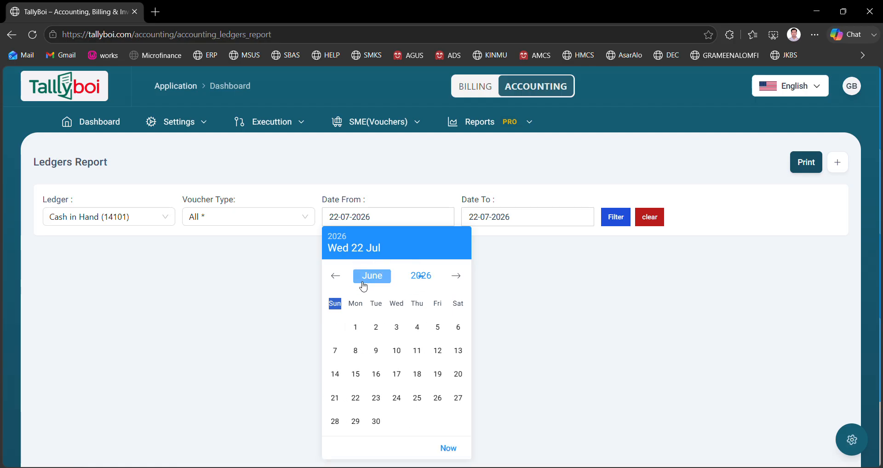
left_click(337, 277)
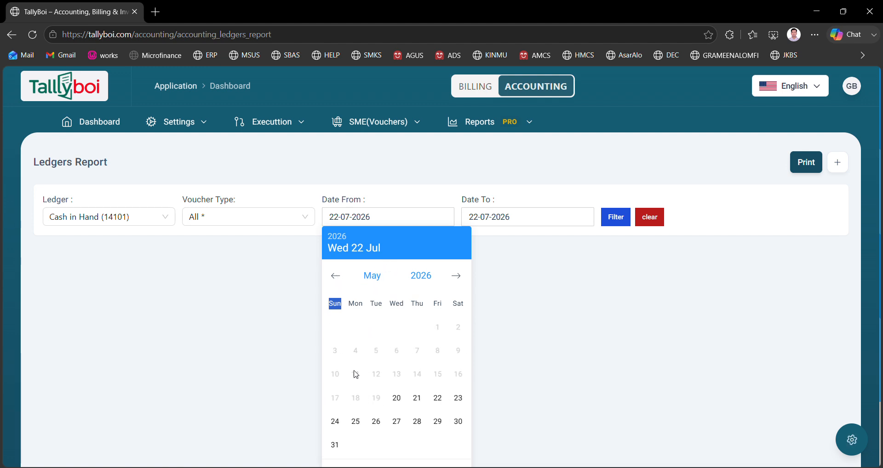
left_click(397, 398)
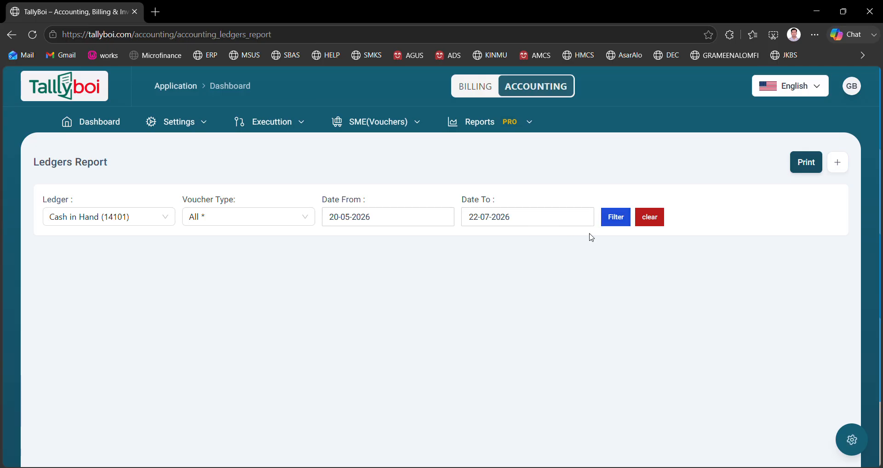
left_click(616, 223)
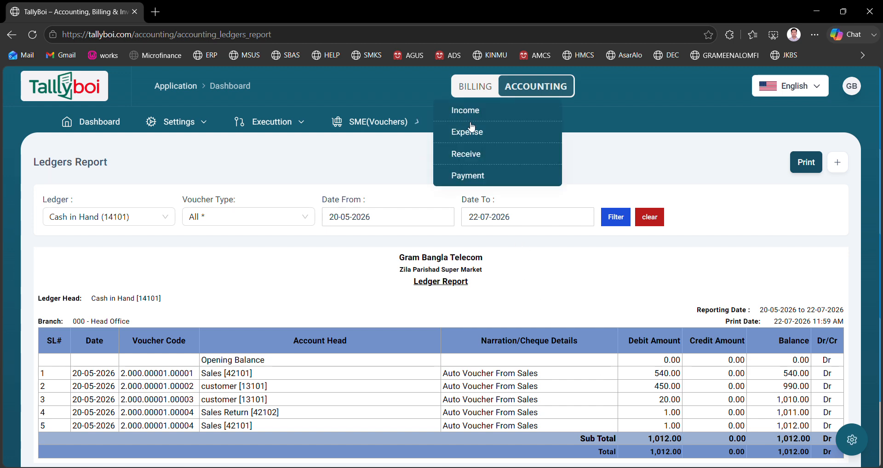
Step: Open the Financial Position report, set '0' Balance to No and choose Current Year as the search basis
mouse_move(529, 121)
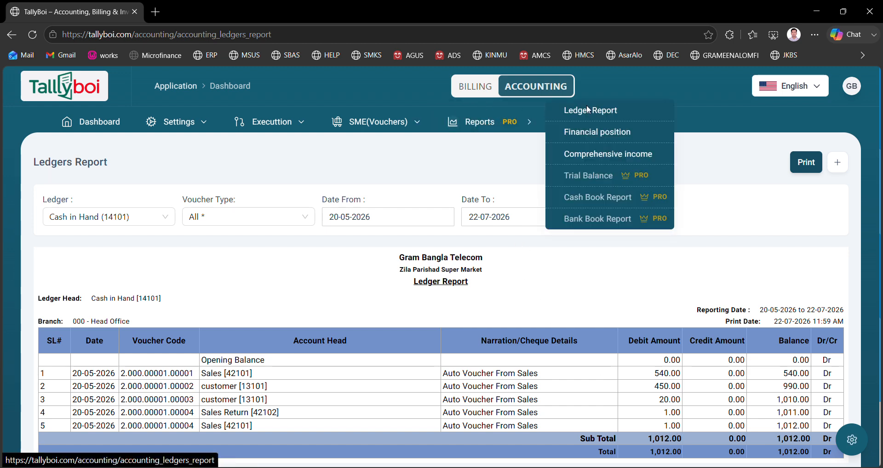
left_click(583, 134)
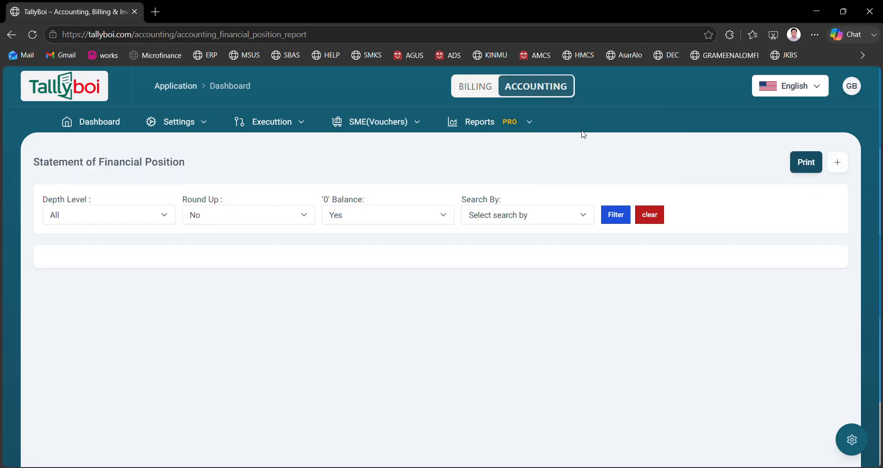
left_click(359, 216)
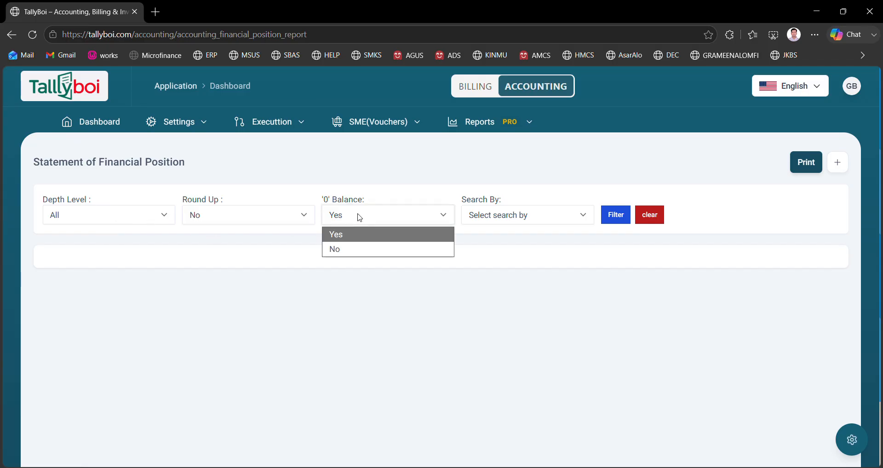
left_click(357, 253)
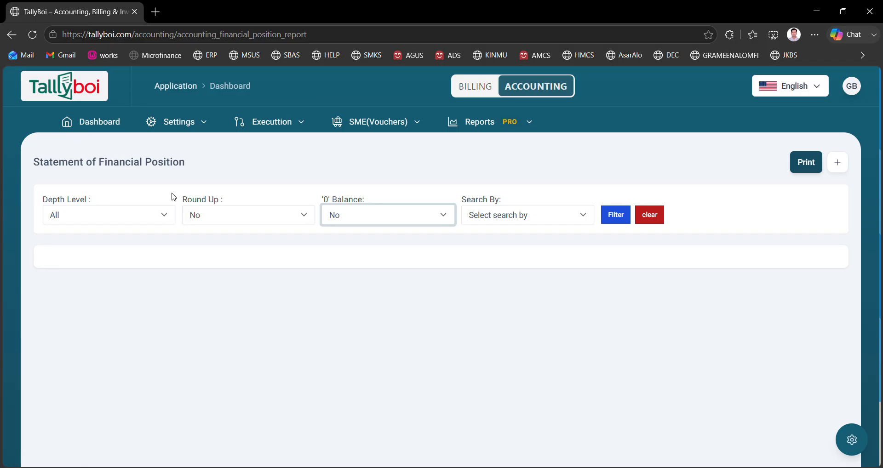
left_click(534, 226)
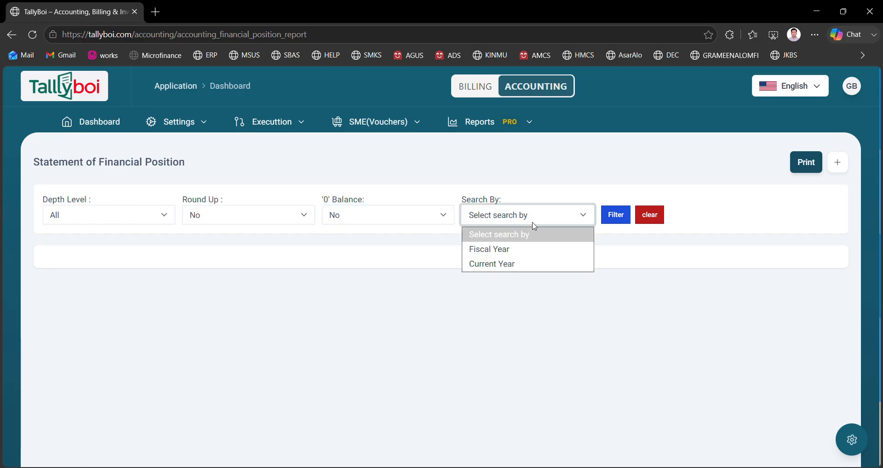
left_click(534, 261)
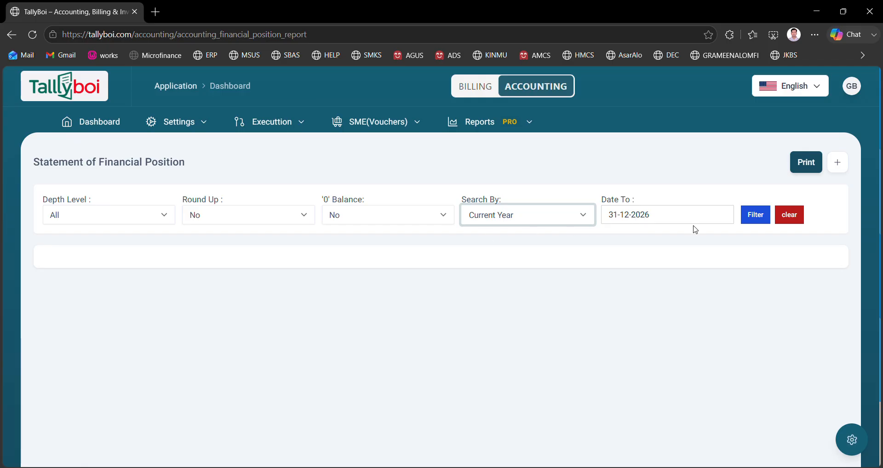
Step: Set the end date to 30-11-2026, generate the Statement of Financial Position and look through its asset and liability rows
left_click(680, 219)
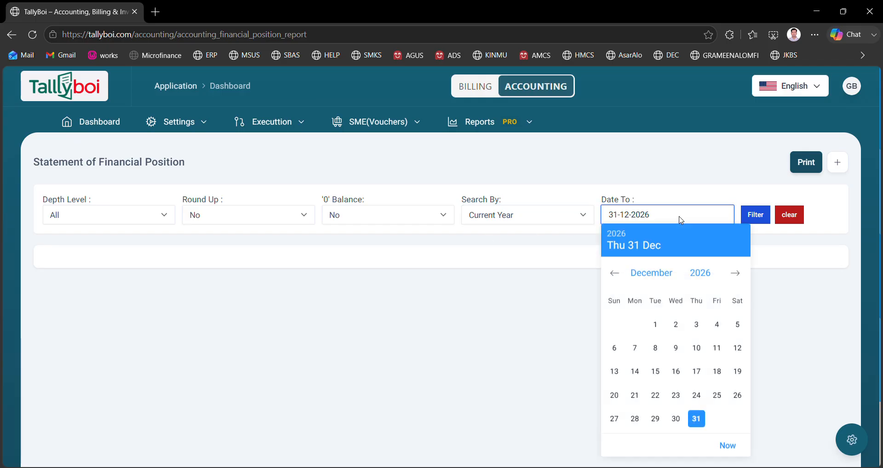
left_click(734, 276)
left_click(734, 276)
left_click(734, 276)
left_click(734, 276)
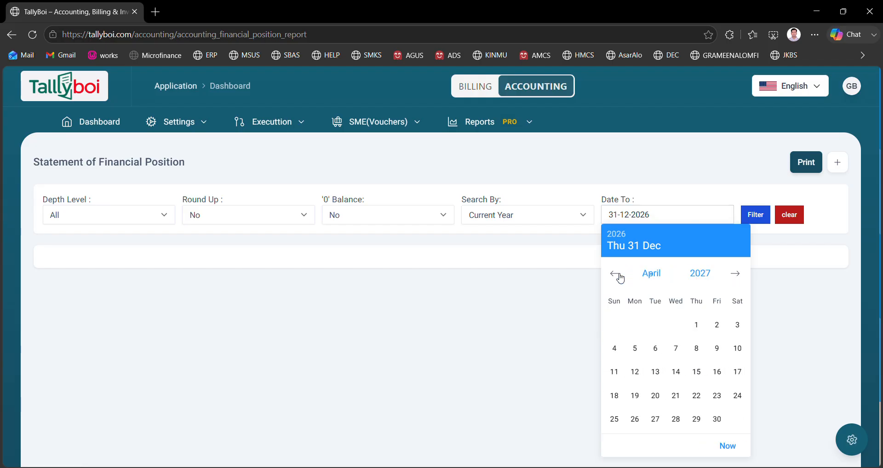
left_click(619, 276)
left_click(616, 275)
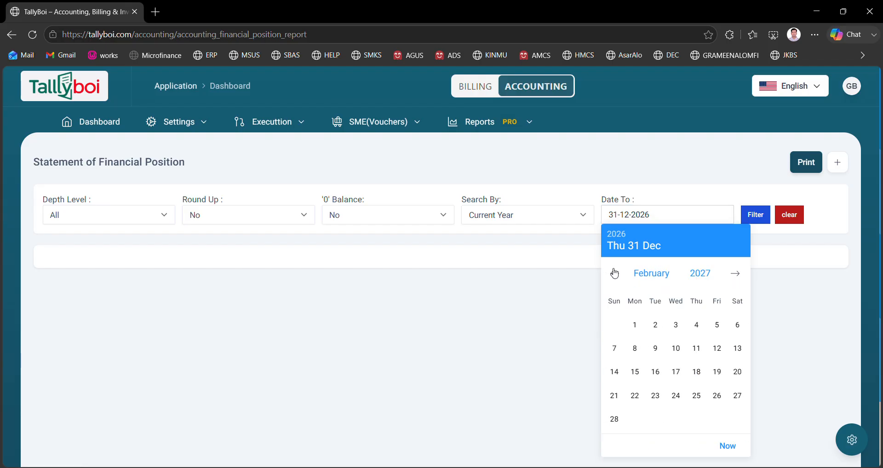
left_click(614, 273)
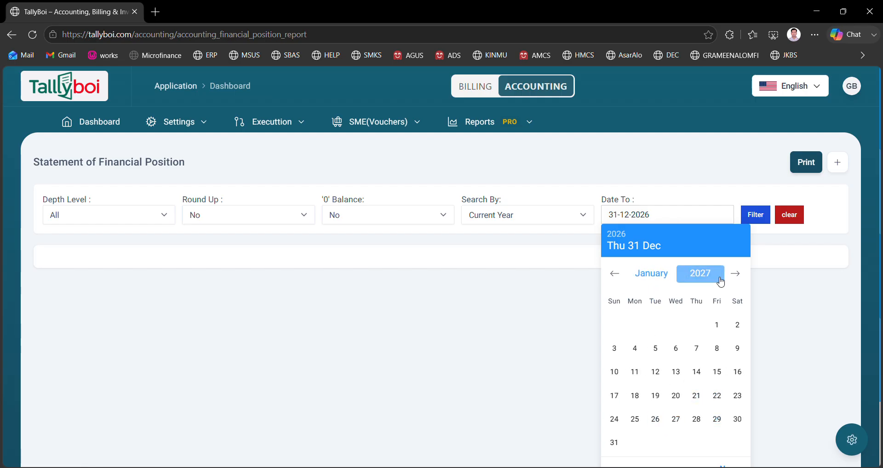
left_click(735, 274)
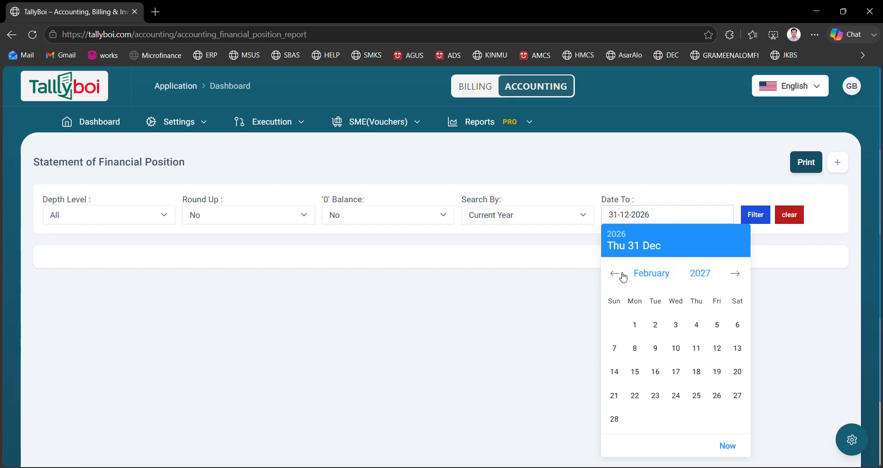
left_click(622, 275)
left_click(622, 275)
left_click(622, 275)
left_click(639, 418)
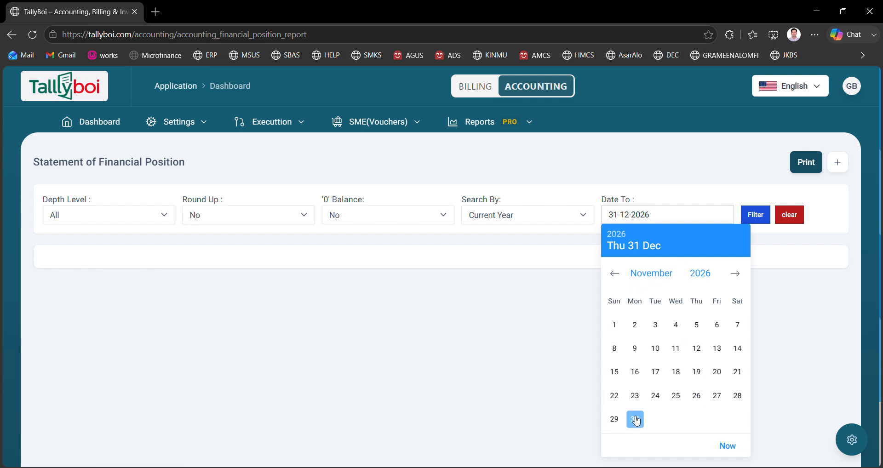
left_click(745, 217)
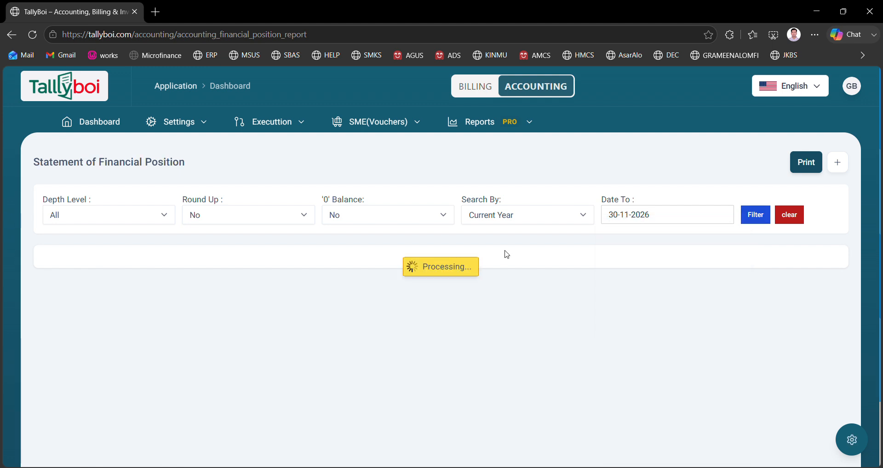
scroll(390, 305, "down", 7)
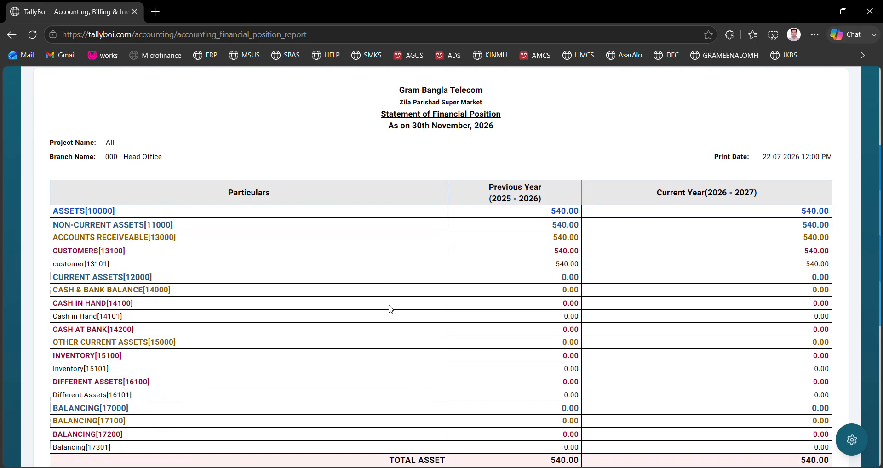
scroll(390, 309, "up", 2)
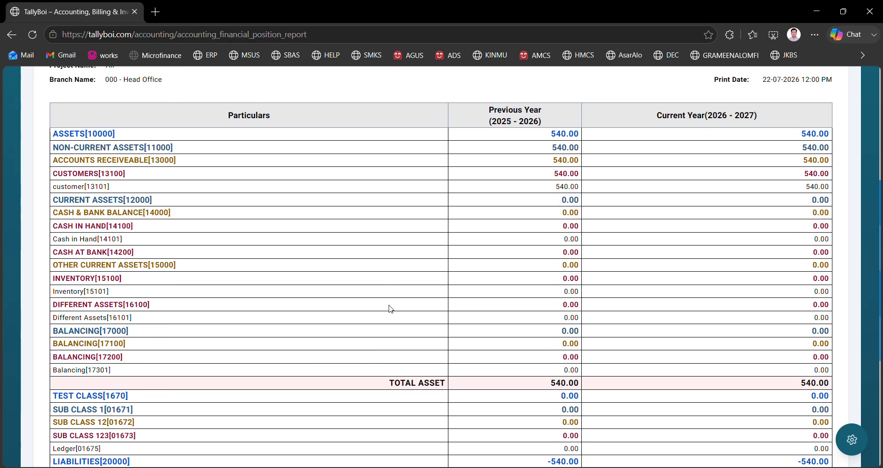
scroll(390, 309, "down", 3)
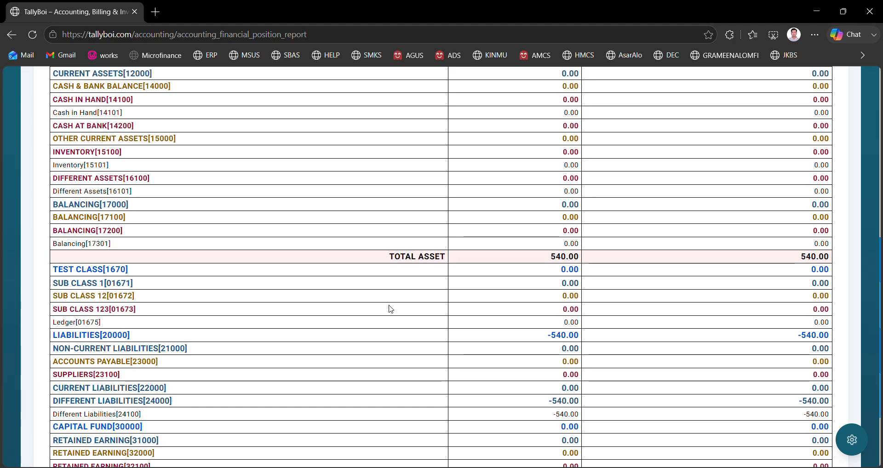
scroll(390, 309, "up", 8)
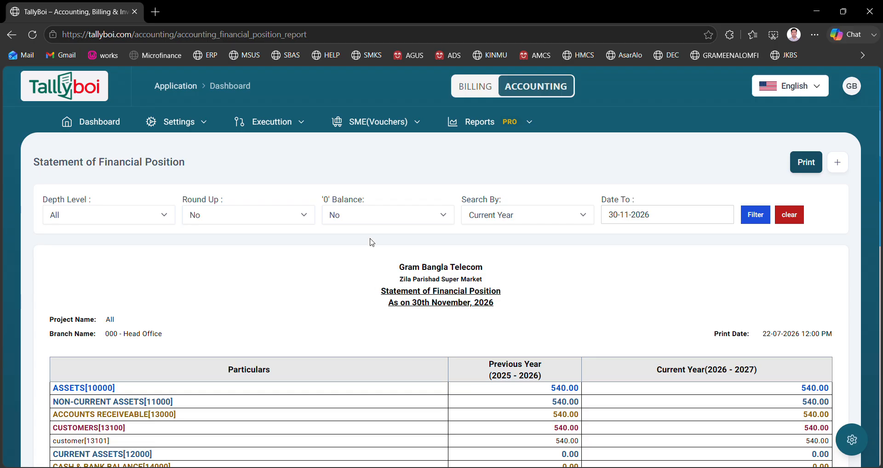
Step: Set '0' Balance to Yes, regenerate the Statement of Financial Position and look through it
left_click(384, 214)
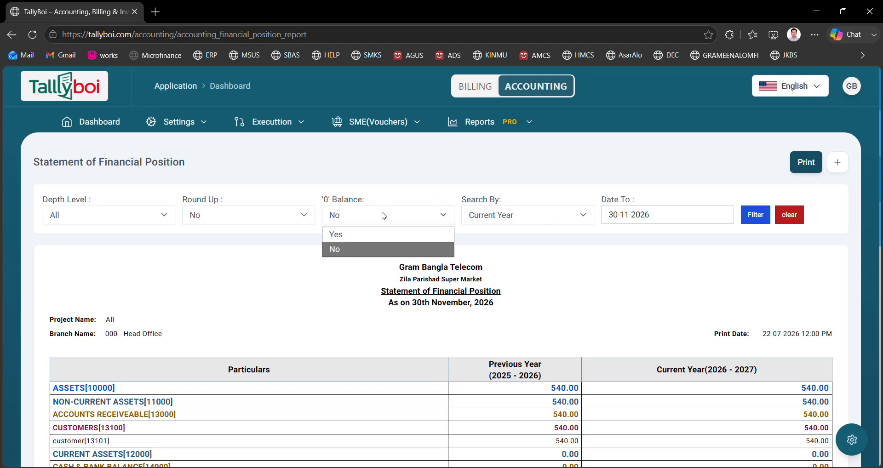
left_click(377, 237)
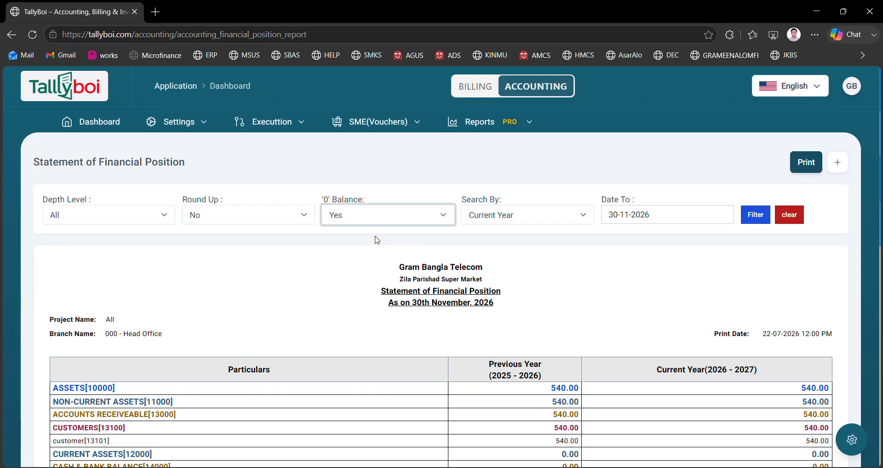
left_click(756, 219)
scroll(420, 385, "down", 10)
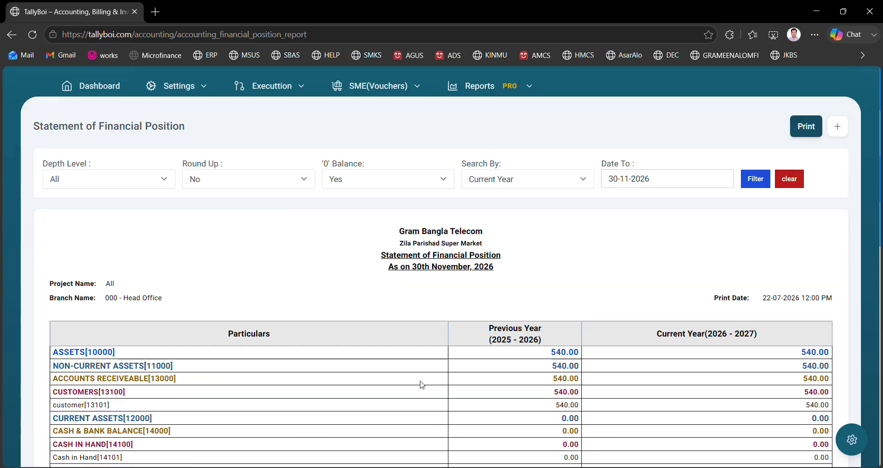
scroll(422, 384, "up", 10)
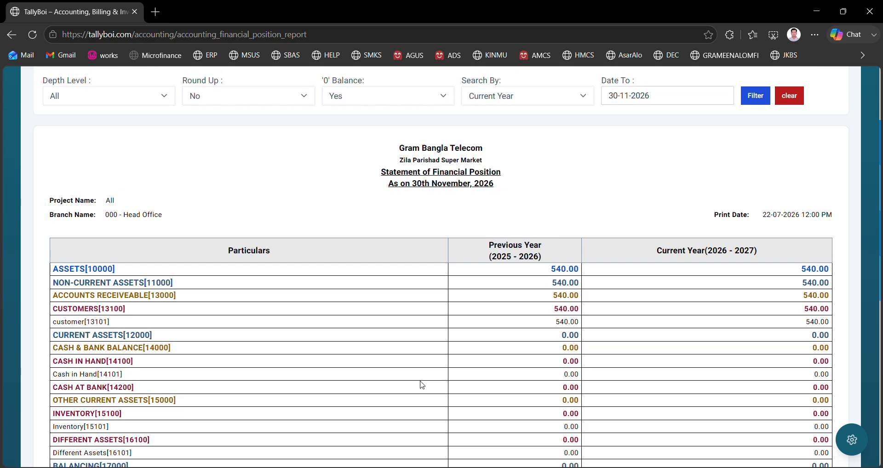
scroll(422, 385, "down", 1)
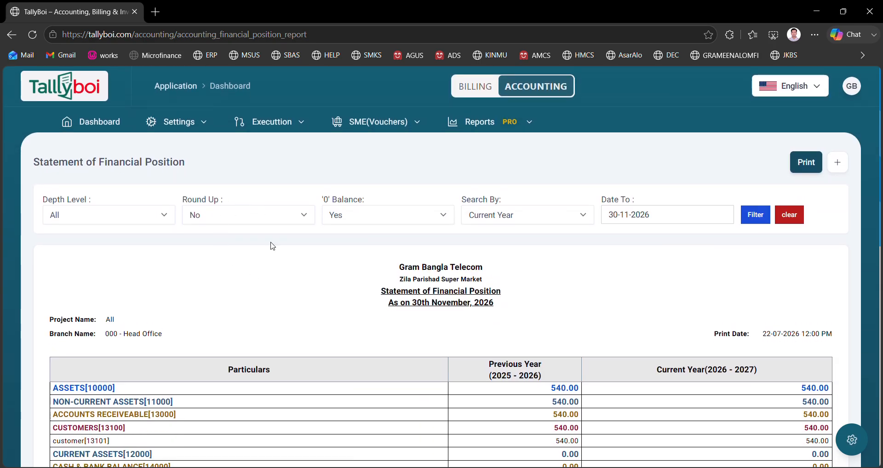
mouse_move(474, 125)
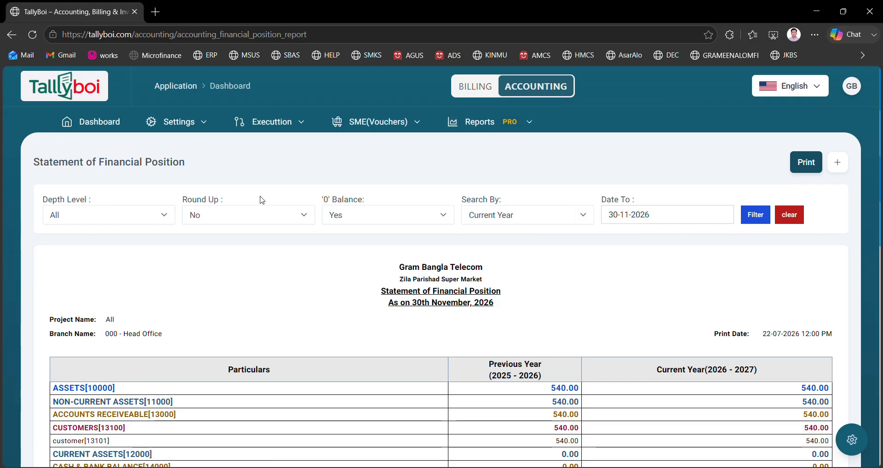
Step: Open the dashboard and examine its sales, collection and customer summaries, the yearly sales chart and the cash ledger chart
left_click(95, 123)
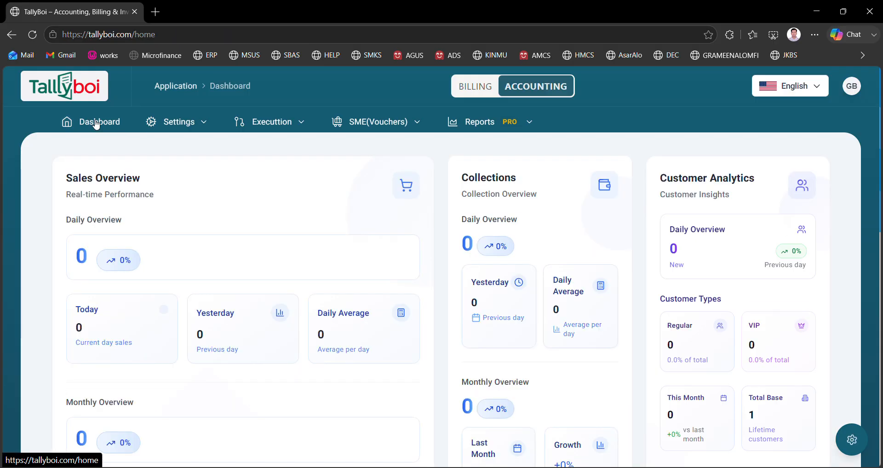
scroll(381, 323, "down", 4)
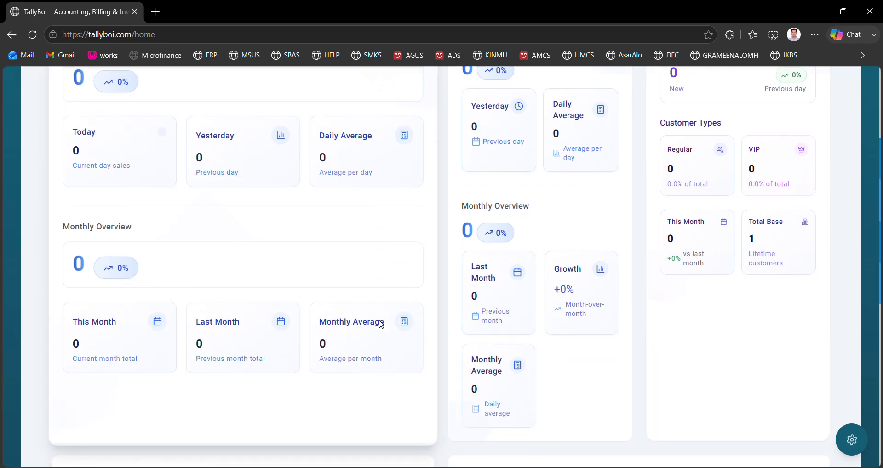
scroll(381, 324, "down", 3)
scroll(381, 324, "down", 3)
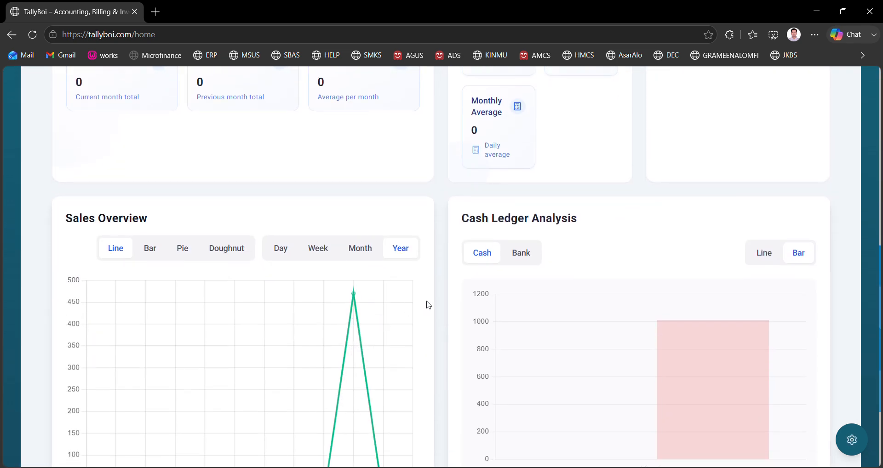
scroll(473, 310, "down", 2)
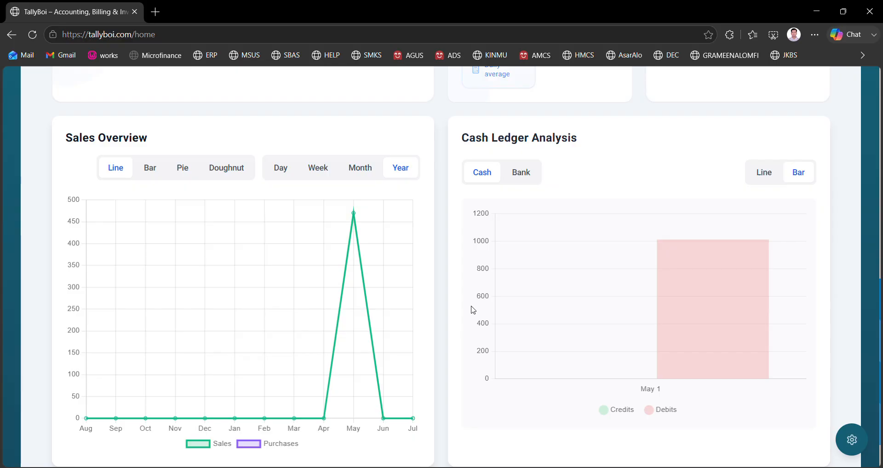
scroll(318, 253, "down", 1)
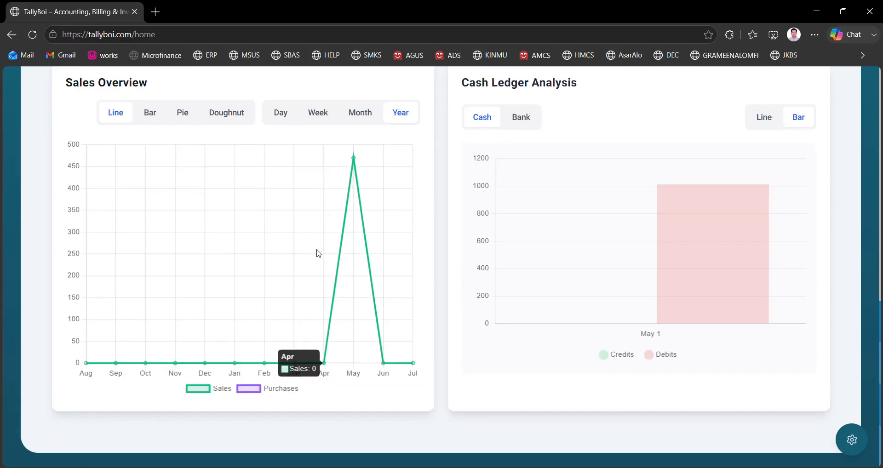
scroll(317, 252, "up", 1)
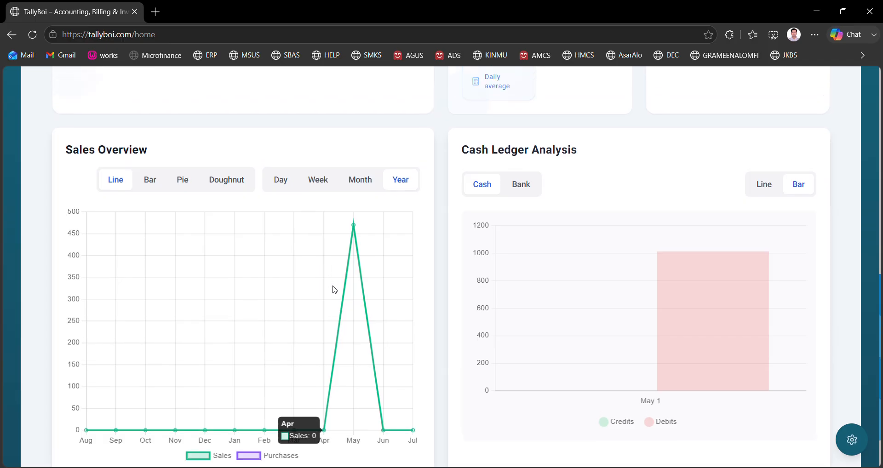
mouse_move(359, 240)
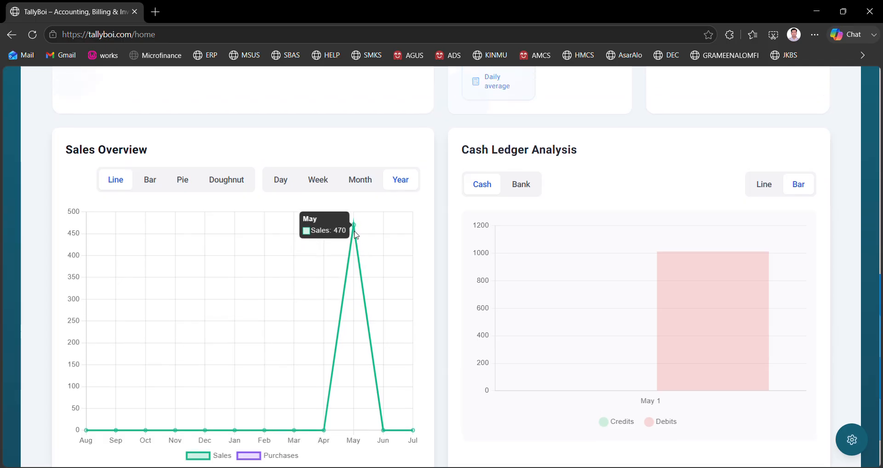
scroll(454, 223, "up", 6)
scroll(455, 223, "up", 2)
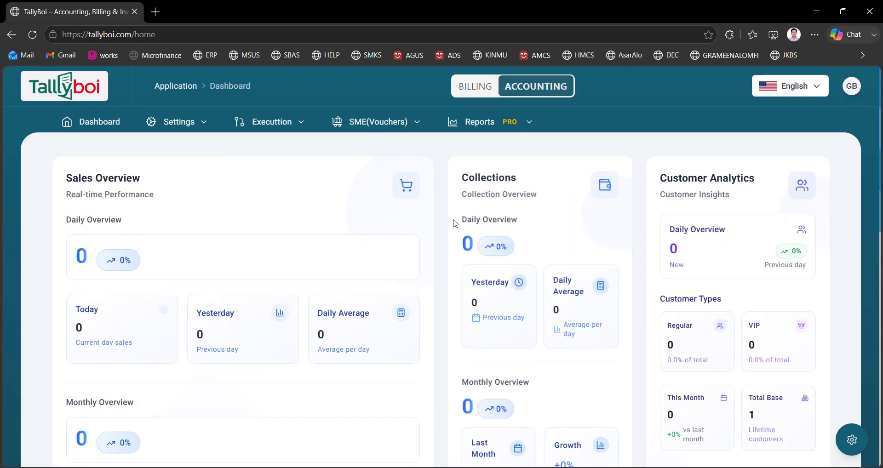
scroll(454, 223, "up", 2)
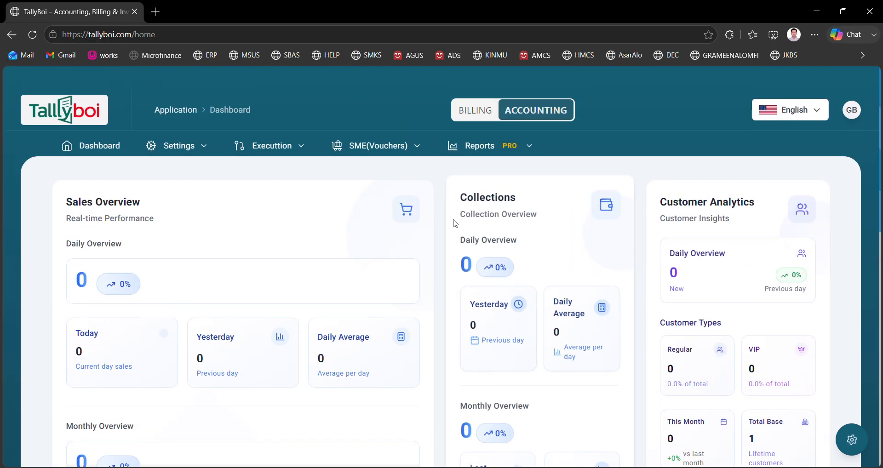